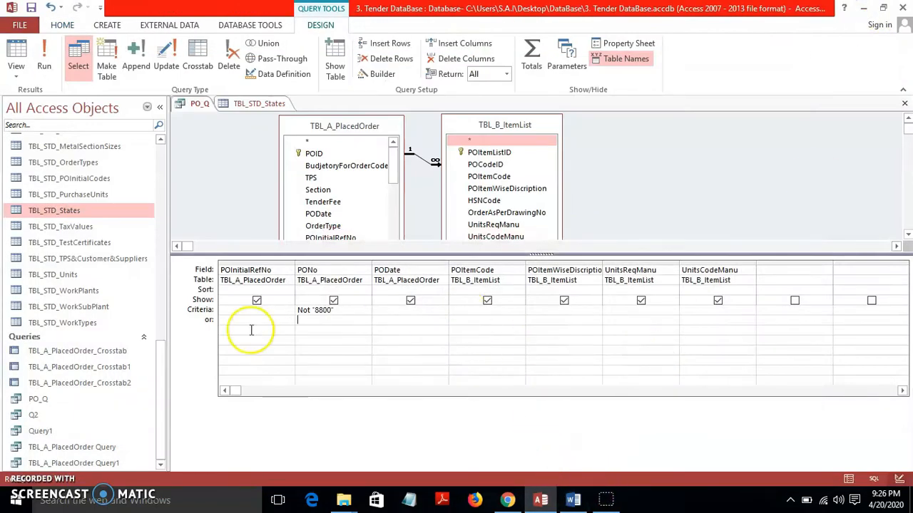
Delete the Not "8800" criterion from the PONo Criteria cell of PO_Q
left_click_drag(334, 310, 130, 305)
key("Delete")
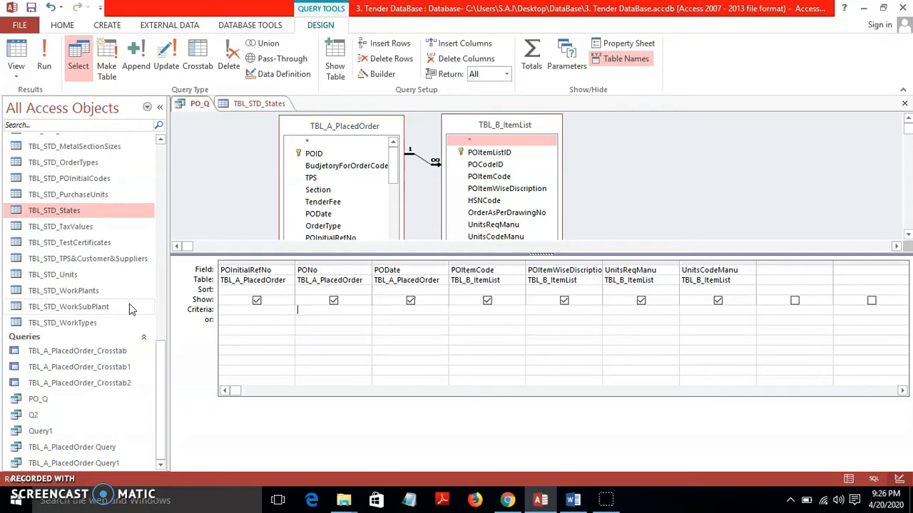
Give POItemCode the [Enter the Items Code] parameter criterion and run PO_Q
left_click(485, 308)
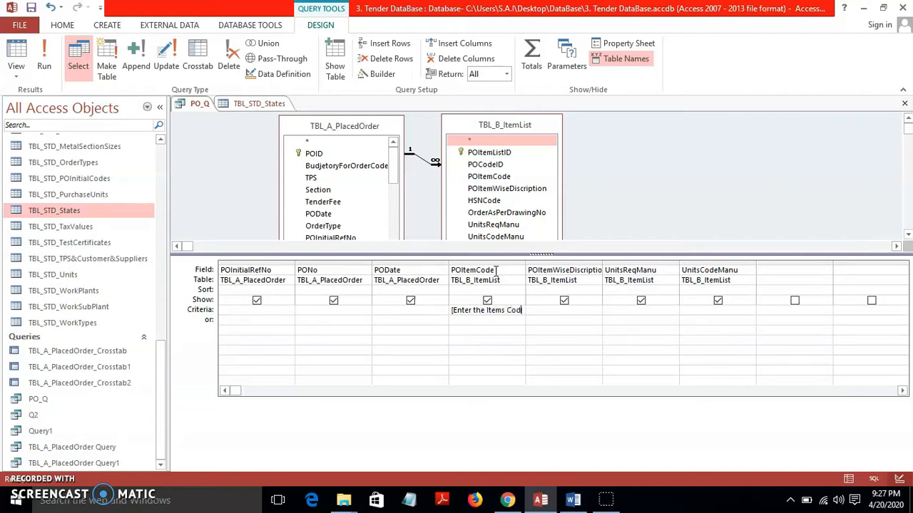
type("]")
left_click(509, 321)
left_click(46, 57)
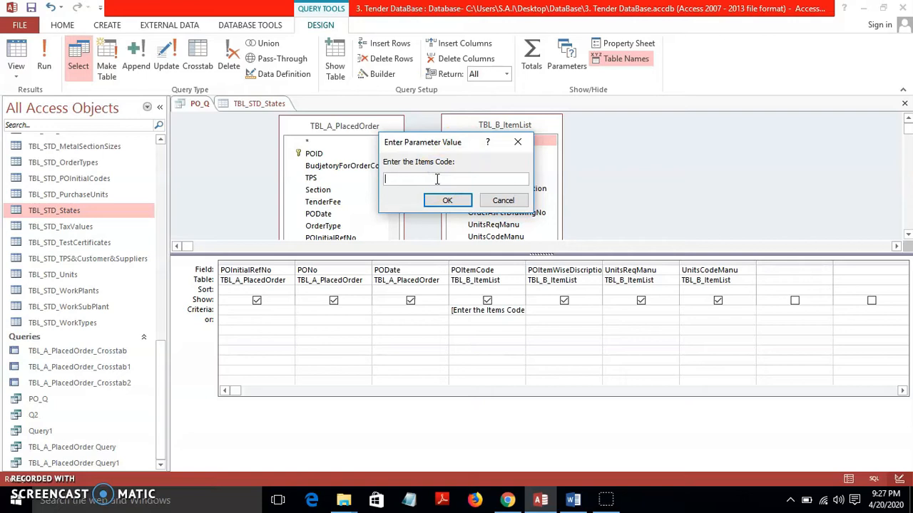
Run PO_Q for item code 8800, which returns no records, and close TBL_STD_States
type("00")
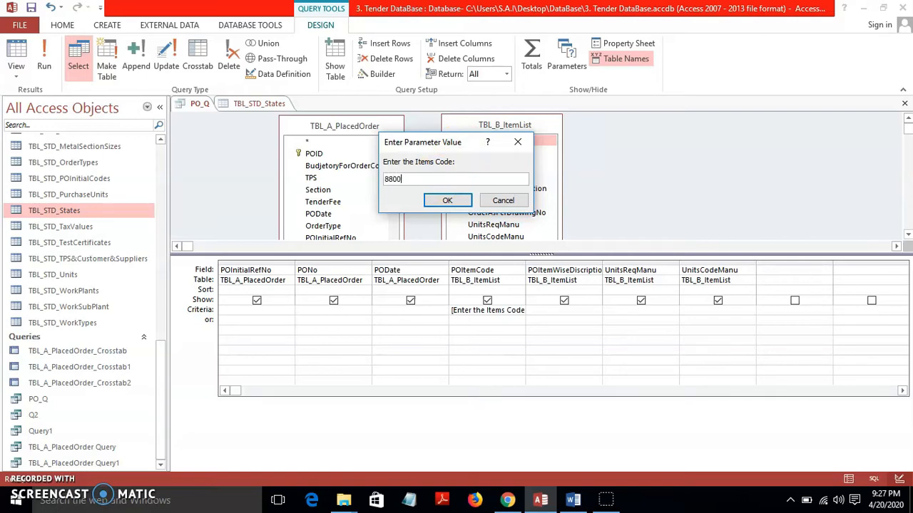
left_click(446, 200)
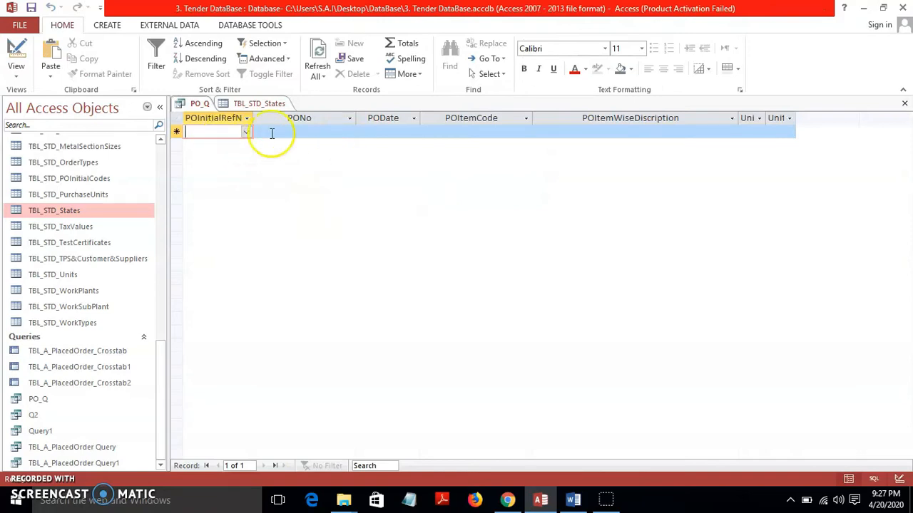
left_click(248, 106)
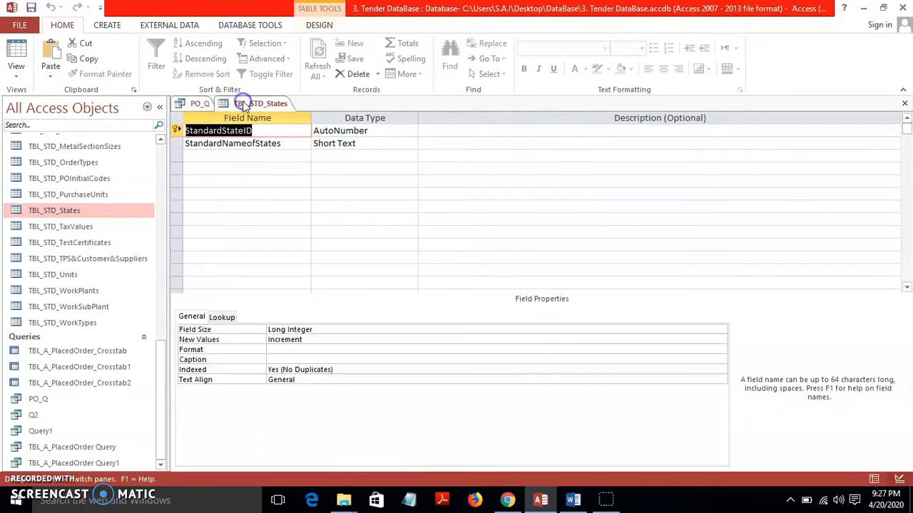
left_click(904, 106)
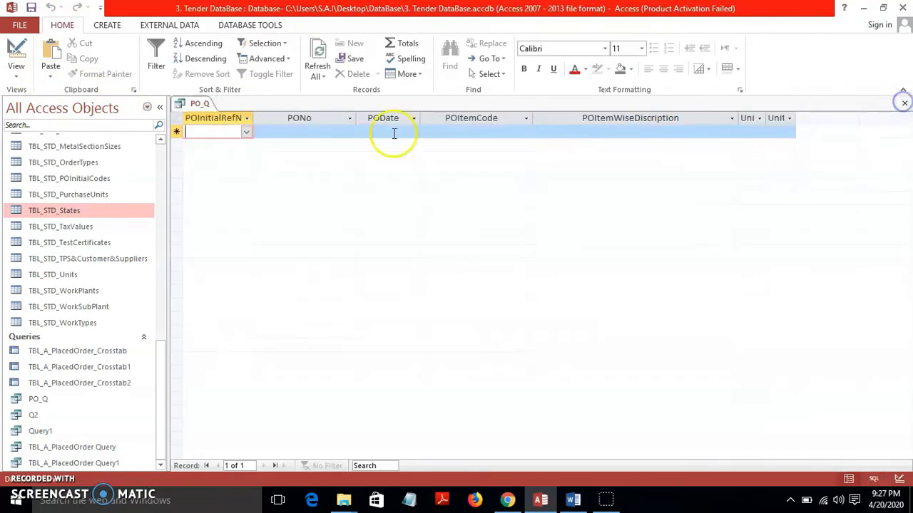
left_click_drag(164, 365, 152, 159)
left_click(103, 187)
double_click(103, 187)
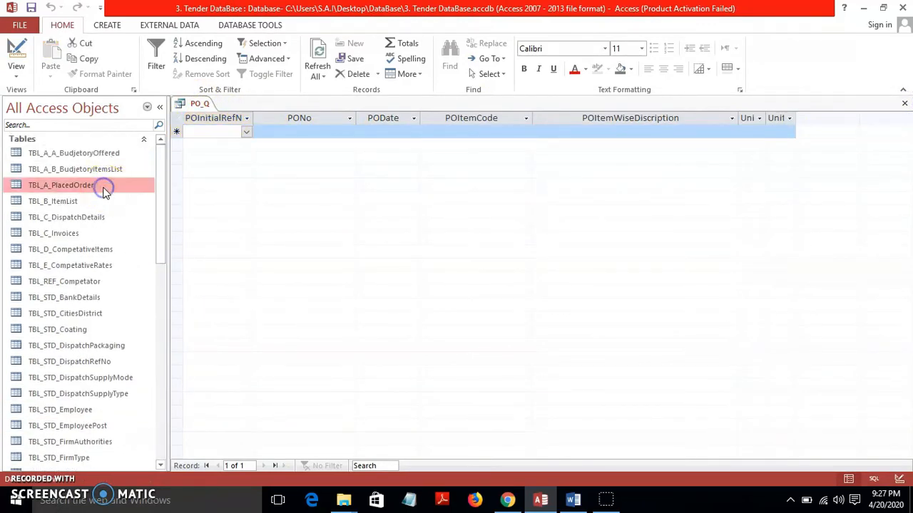
left_click(101, 204)
double_click(100, 205)
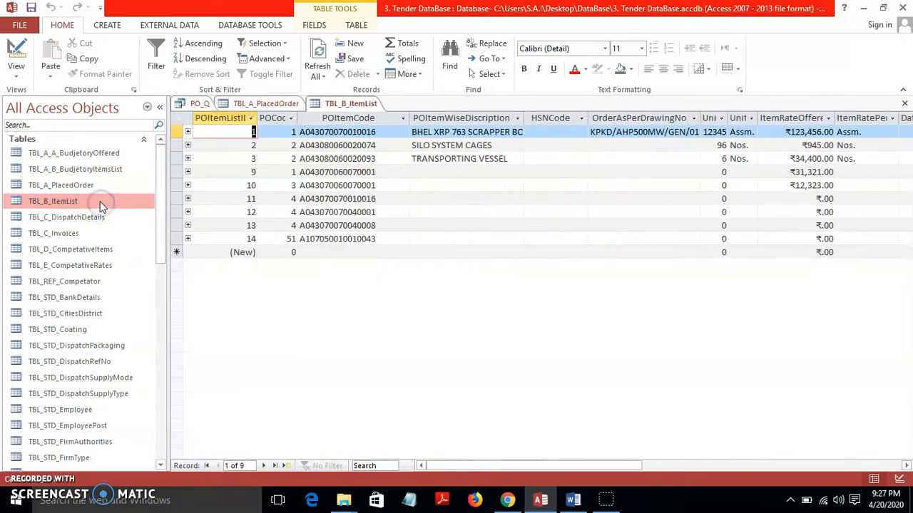
left_click(371, 133)
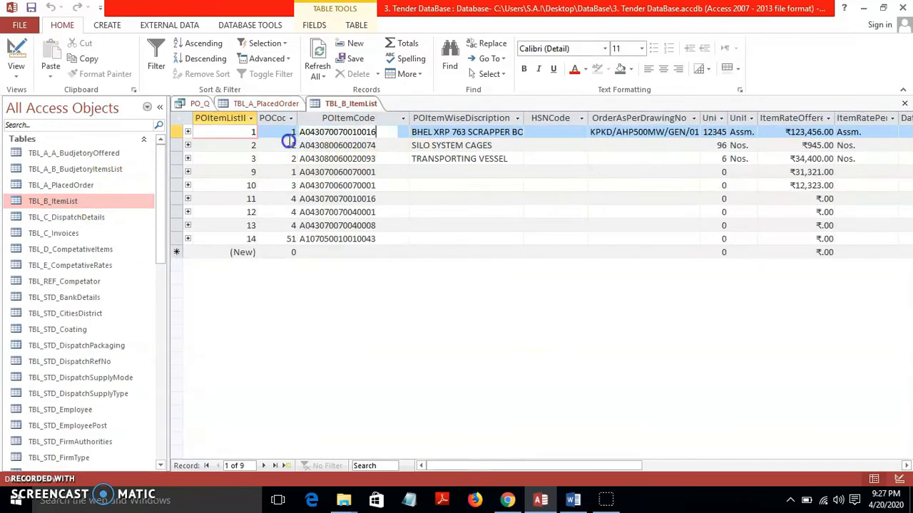
left_click(293, 132)
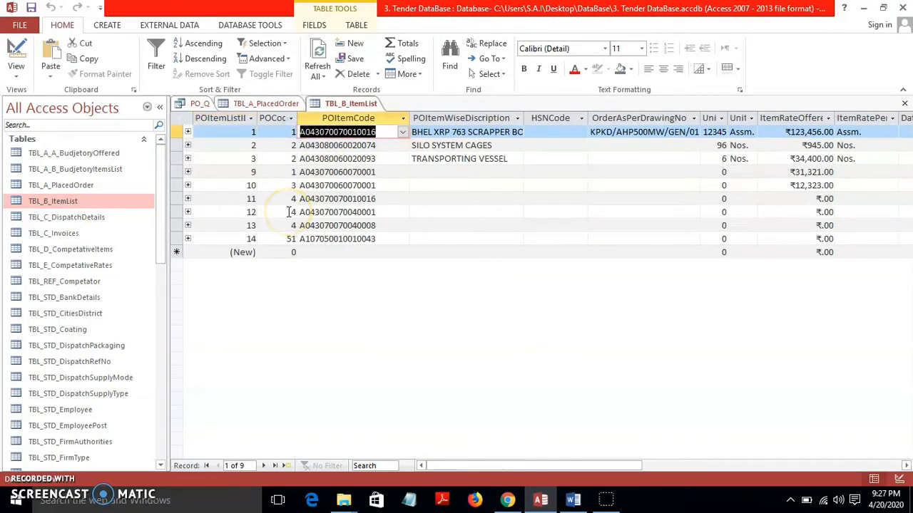
left_click(200, 104)
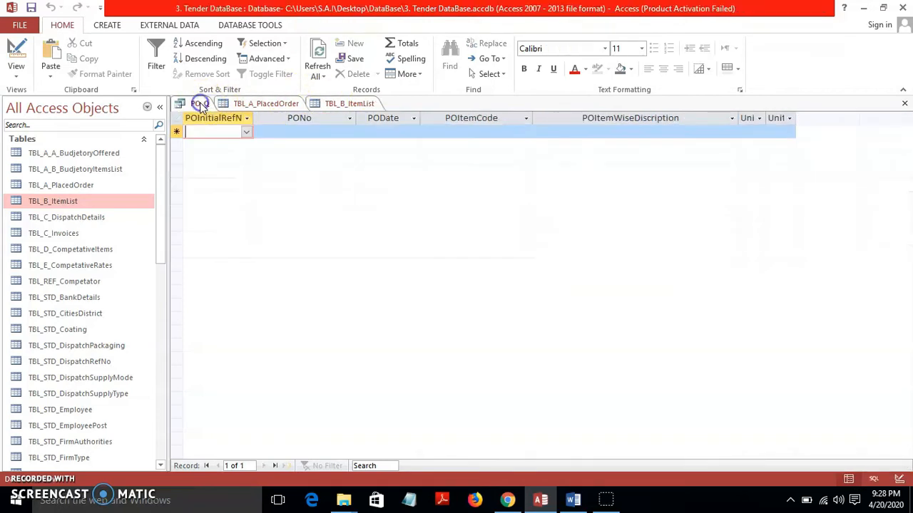
left_click(20, 52)
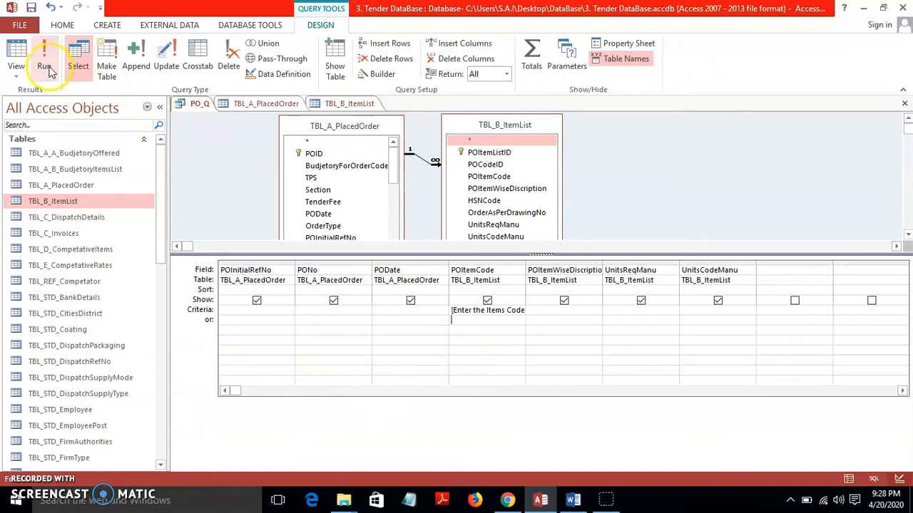
left_click(46, 66)
left_click(403, 178)
type("A04307007C010016")
left_click(403, 179)
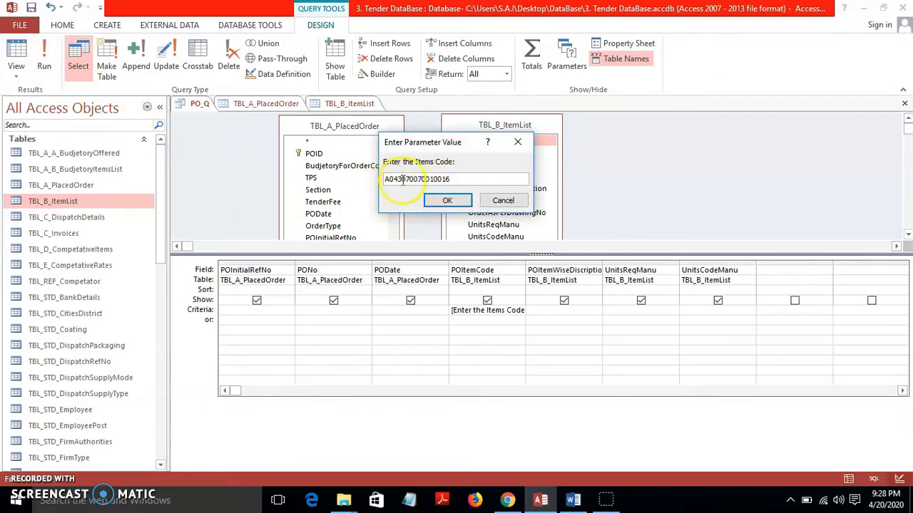
left_click(448, 200)
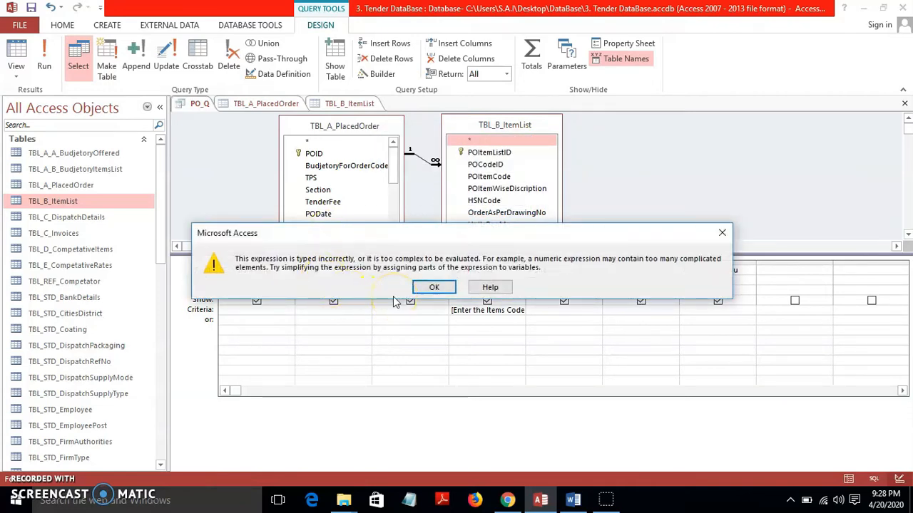
left_click(419, 292)
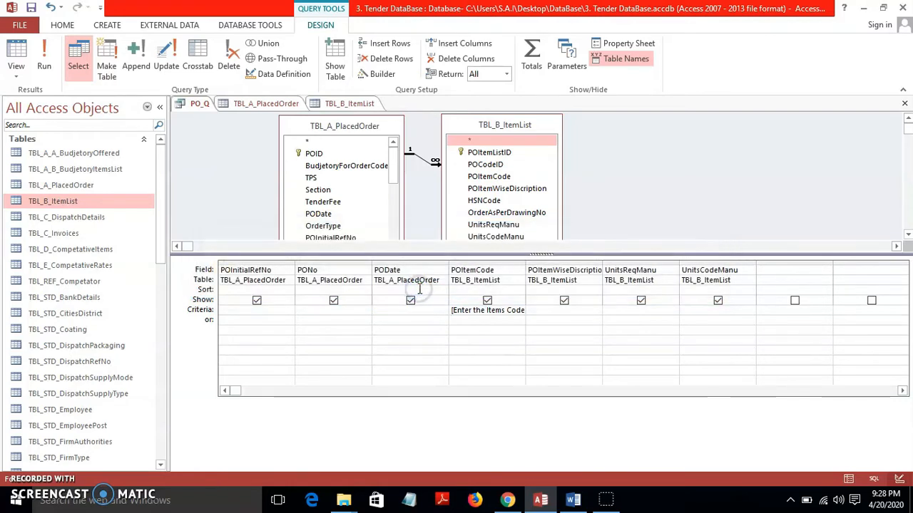
Clear the [Enter the Items Code:] criterion from POItemCode and widen that column
left_click(477, 311)
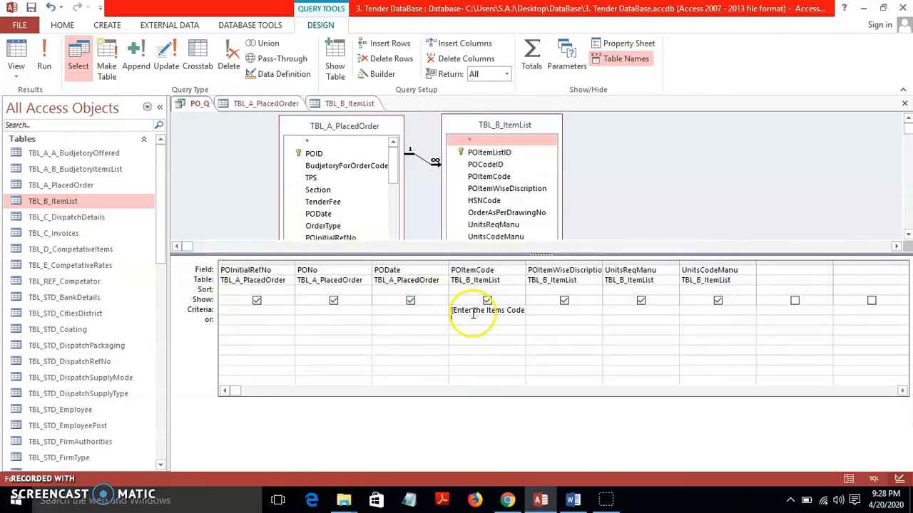
type(":]")
key("Down")
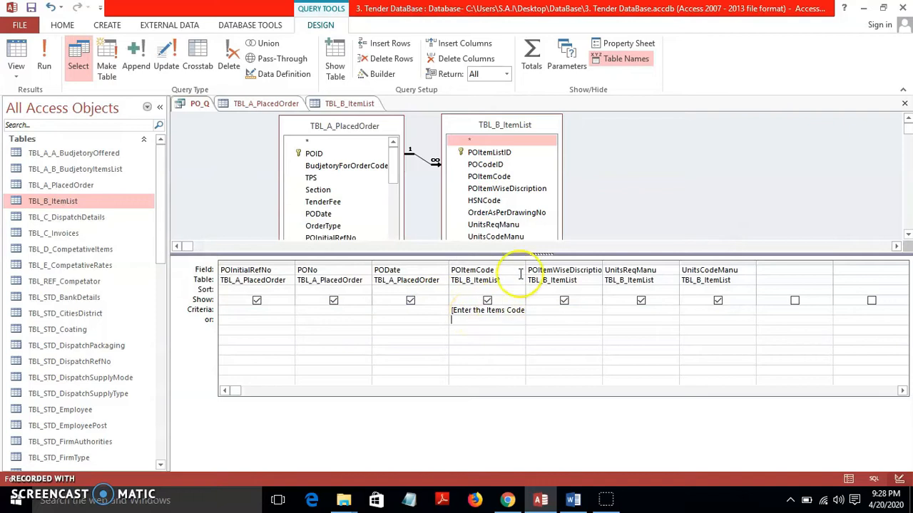
left_click_drag(526, 270, 557, 275)
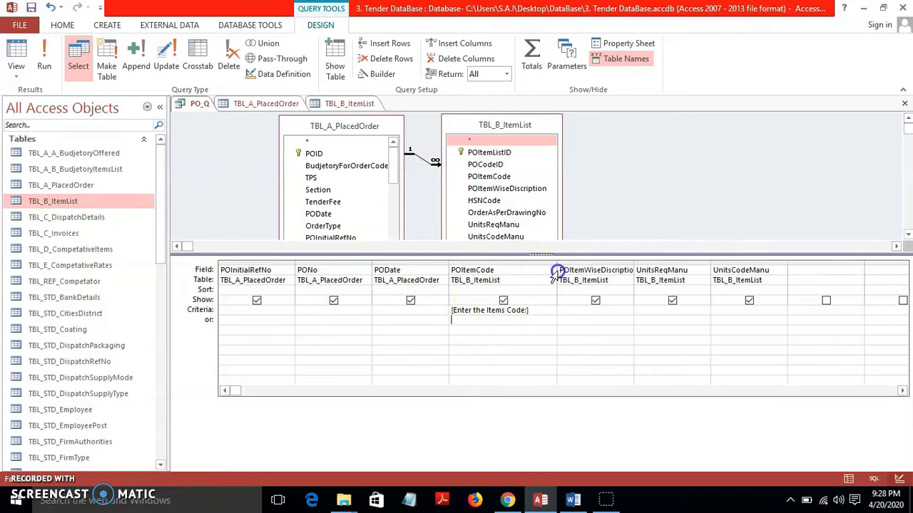
left_click(534, 311)
key("BackSpace")
key("BackSpace")
key("BackSpace")
key("BackSpace")
key("BackSpace")
key("BackSpace")
key("BackSpace")
key("BackSpace")
key("BackSpace")
key("BackSpace")
key("BackSpace")
key("BackSpace")
key("BackSpace")
key("BackSpace")
key("BackSpace")
key("BackSpace")
key("BackSpace")
key("BackSpace")
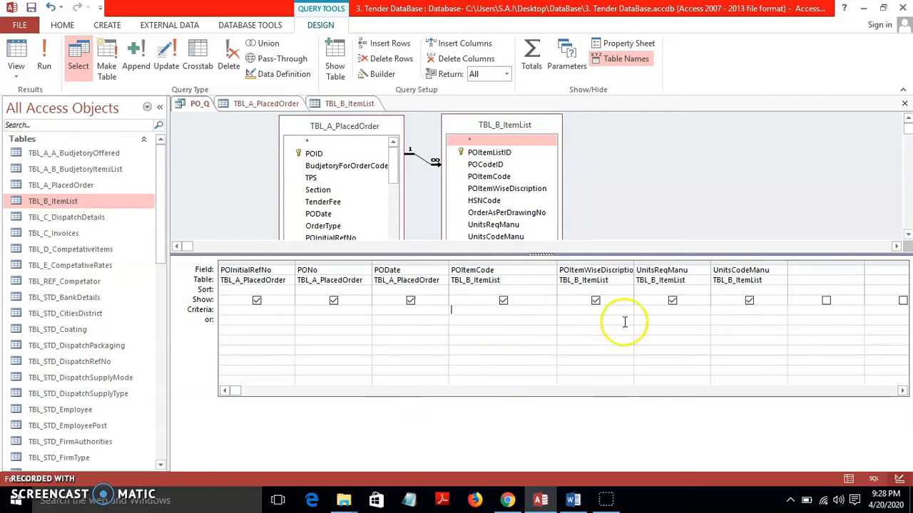
Enter the [Enter The PO No:] parameter criterion in the PONo Criteria cell
left_click(325, 308)
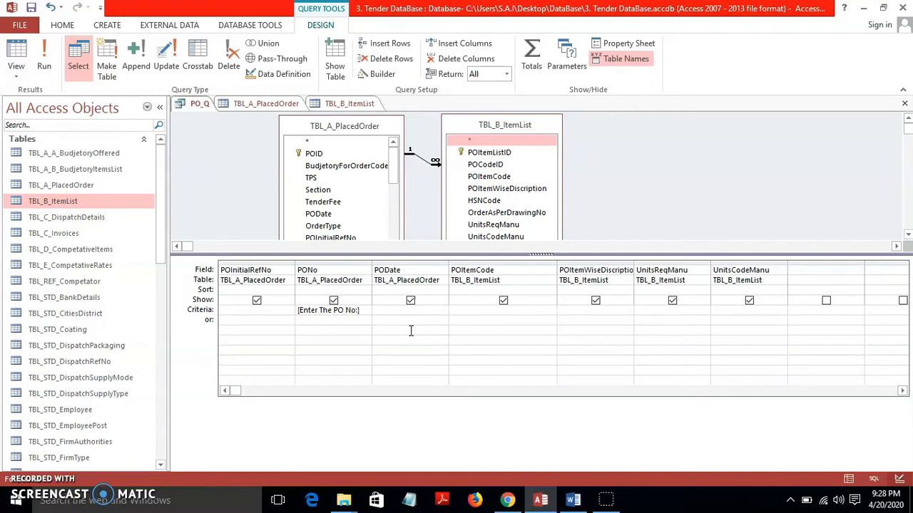
right_click(363, 325)
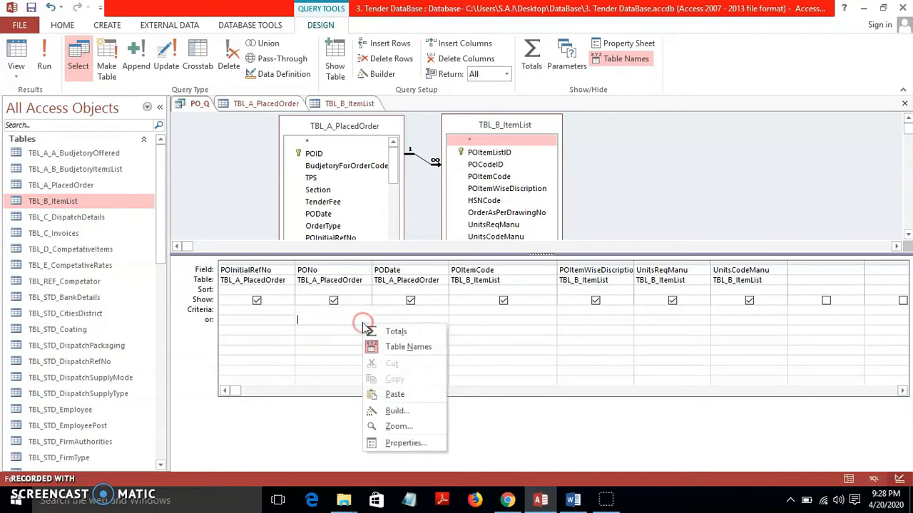
left_click(318, 328)
Run PO_Q with PO number 8800, returning two matching records
left_click(45, 56)
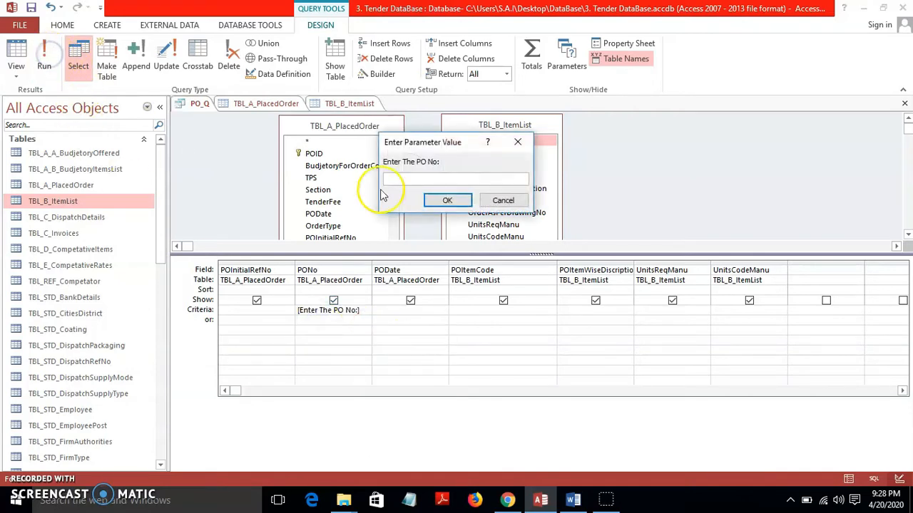
type("8800")
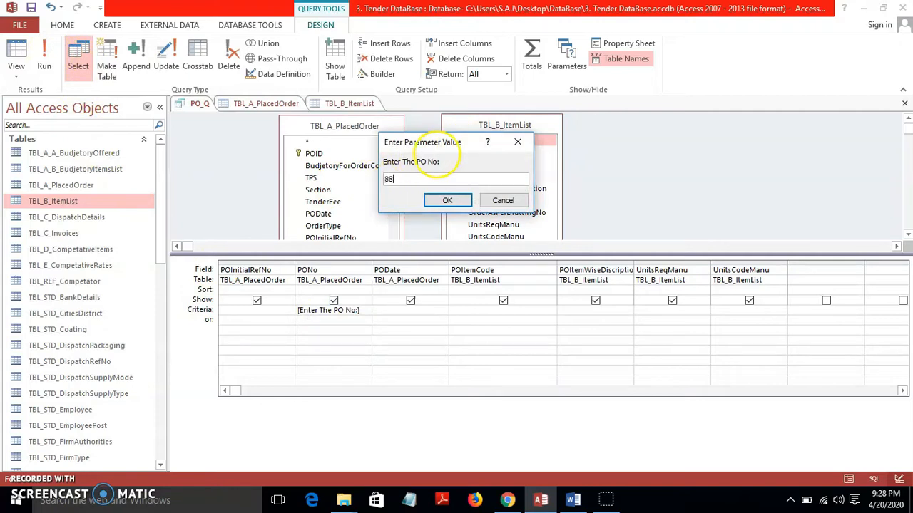
left_click(447, 201)
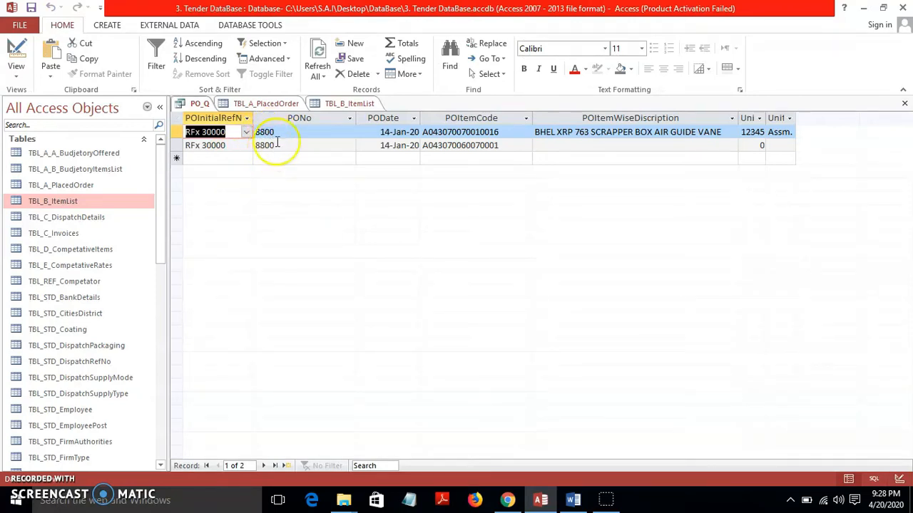
Close the TBL_A_PlacedOrder and TBL_B_ItemList tables
left_click(253, 104)
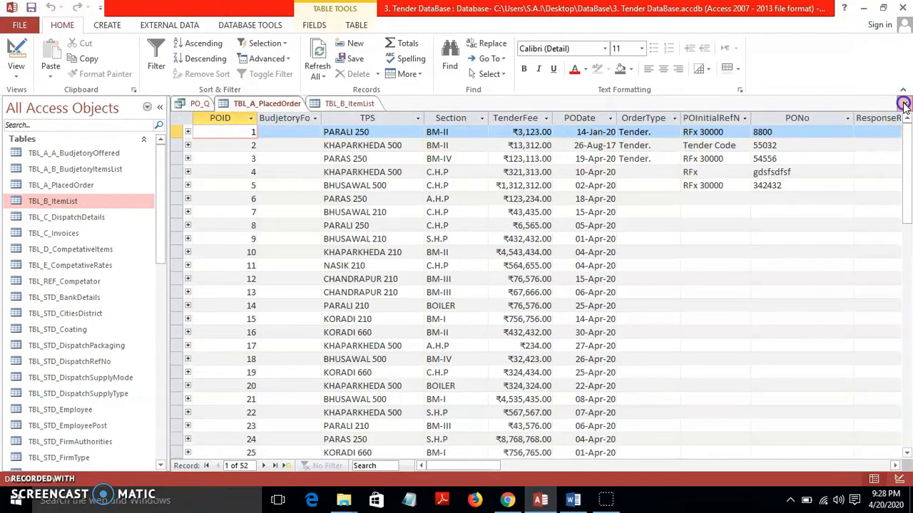
left_click(904, 104)
left_click(266, 104)
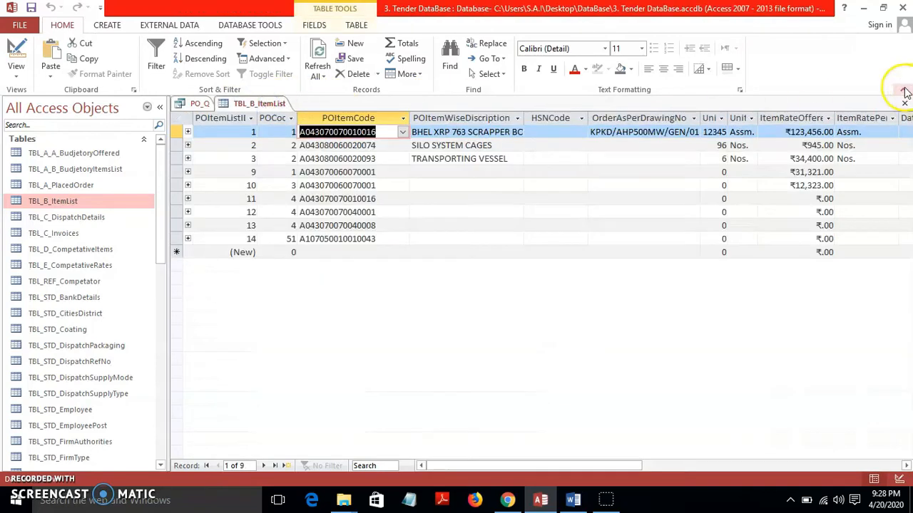
left_click(904, 104)
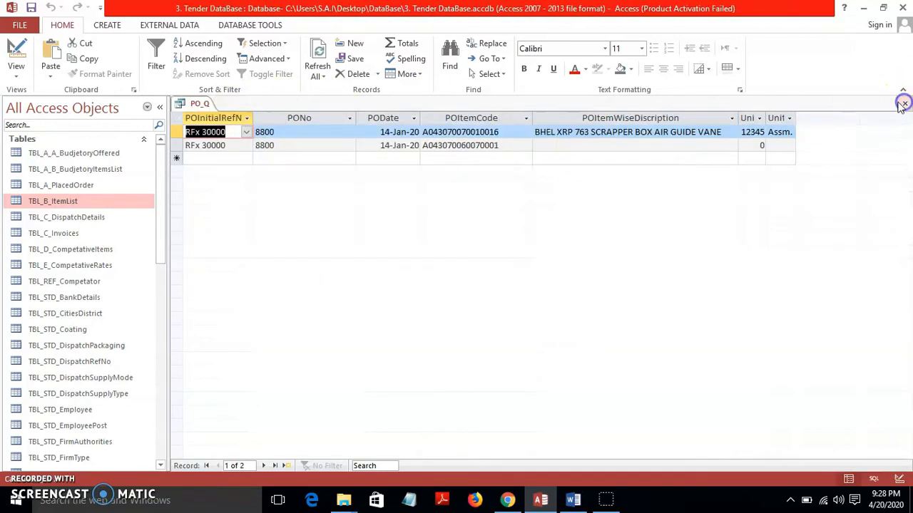
Save PO_Q from Design view and close the query
left_click(13, 53)
left_click(358, 316)
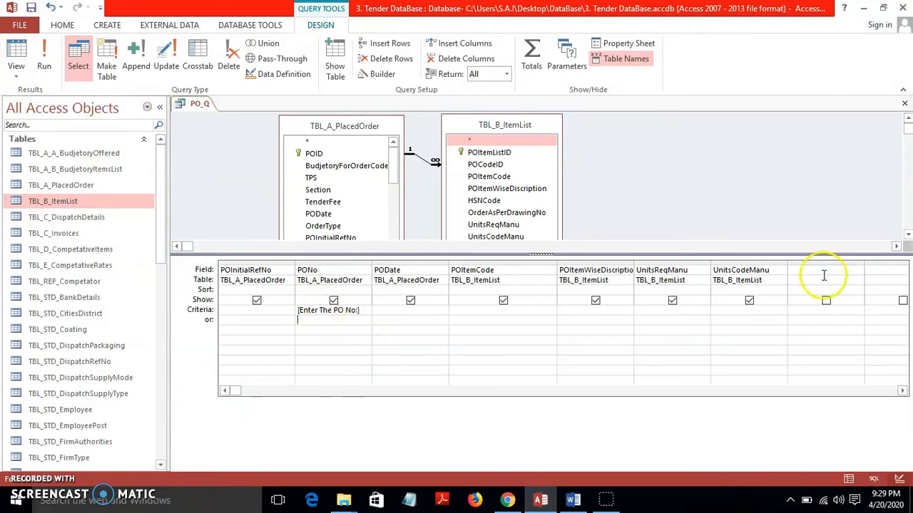
left_click(31, 8)
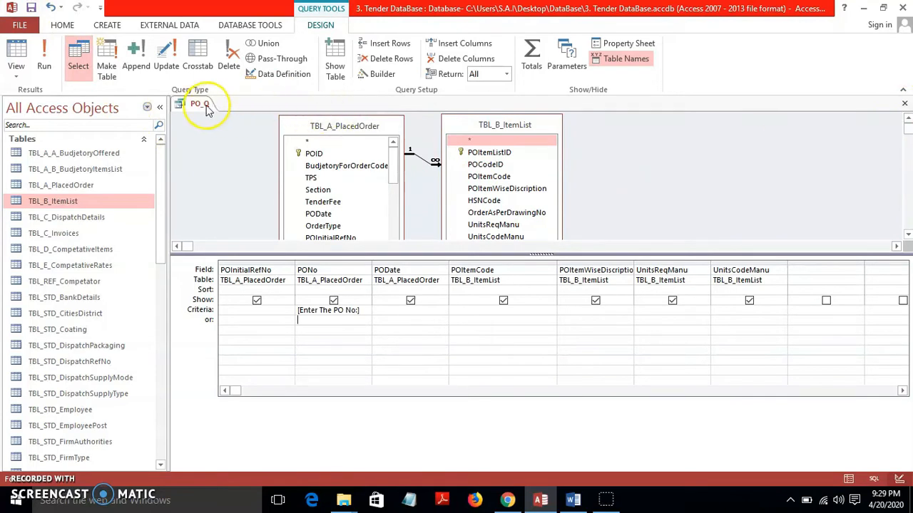
left_click(904, 103)
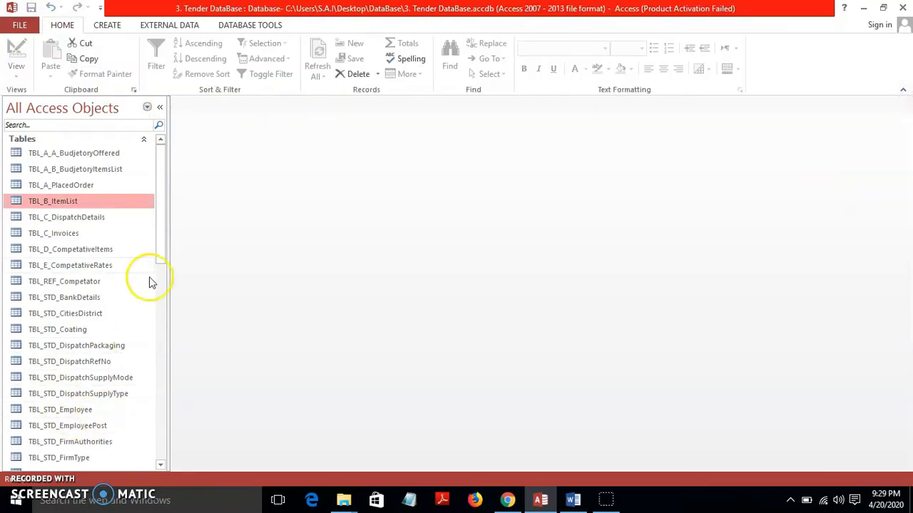
Reopen PO_Q and enter PO number 8800, returning two records
left_click_drag(164, 210, 163, 402)
double_click(72, 417)
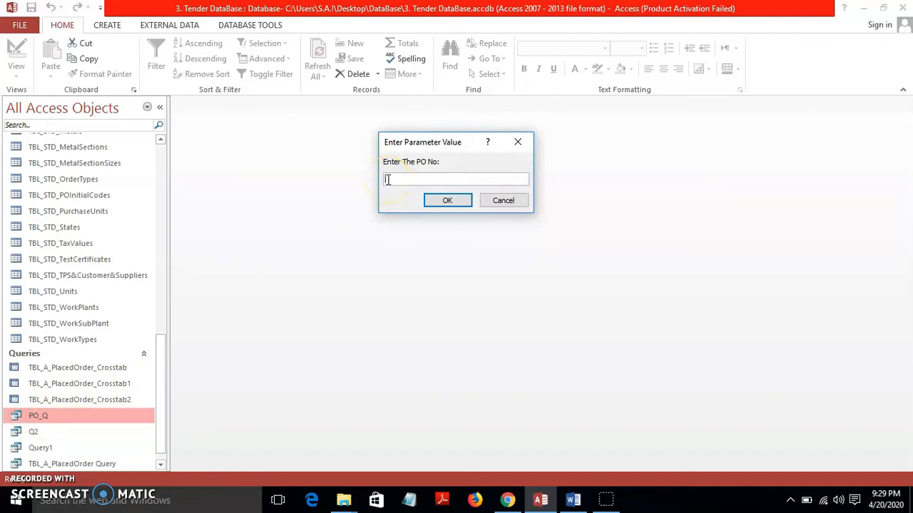
left_click(436, 200)
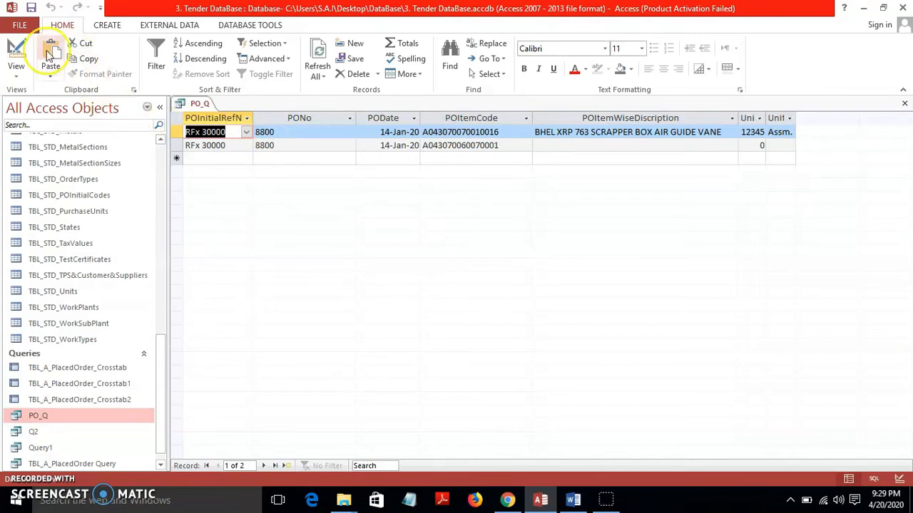
Delete the PONo prompt criterion in PO_Q's Design view
left_click(18, 54)
left_click_drag(357, 302, 232, 300)
key("Delete")
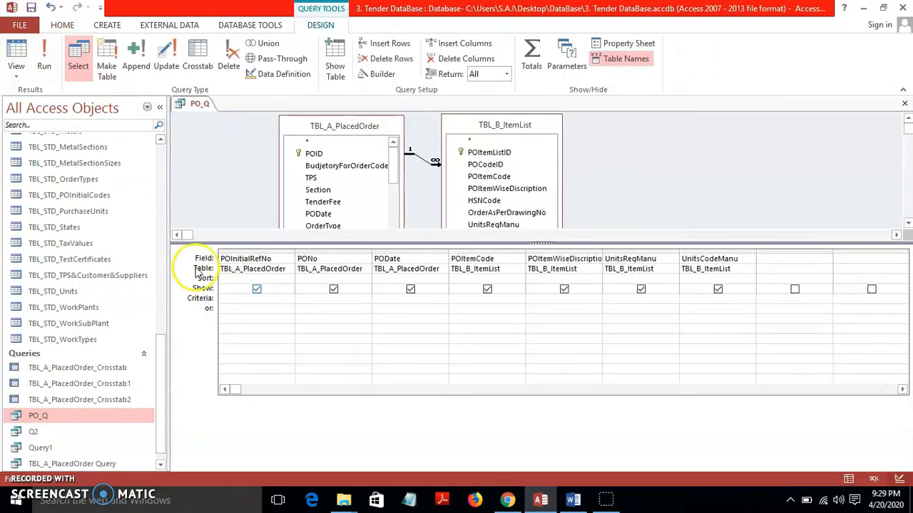
Save PO_Q with no criteria and run it, listing all 56 records
left_click(32, 8)
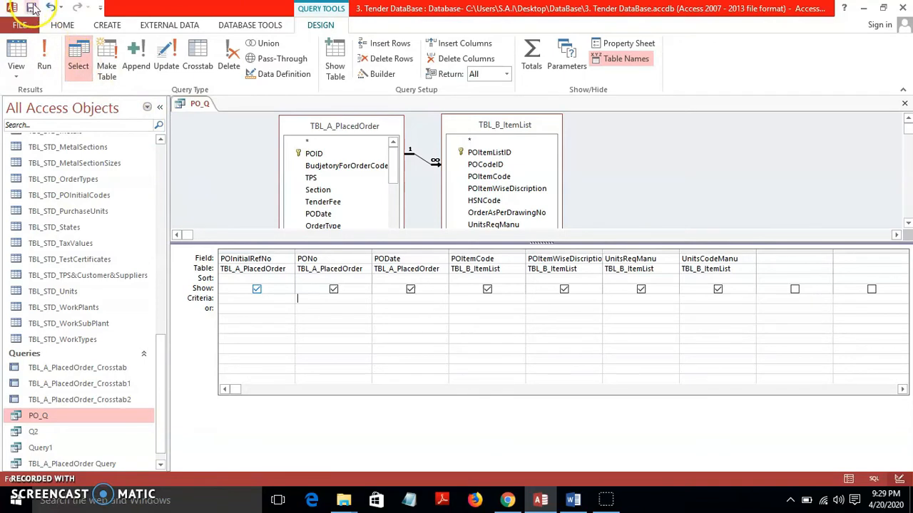
left_click(44, 55)
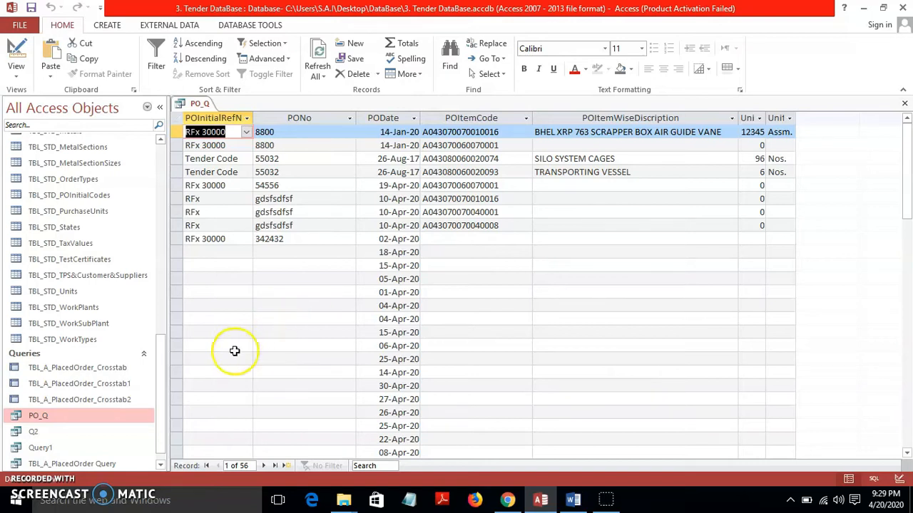
scroll(165, 390, "up", 1)
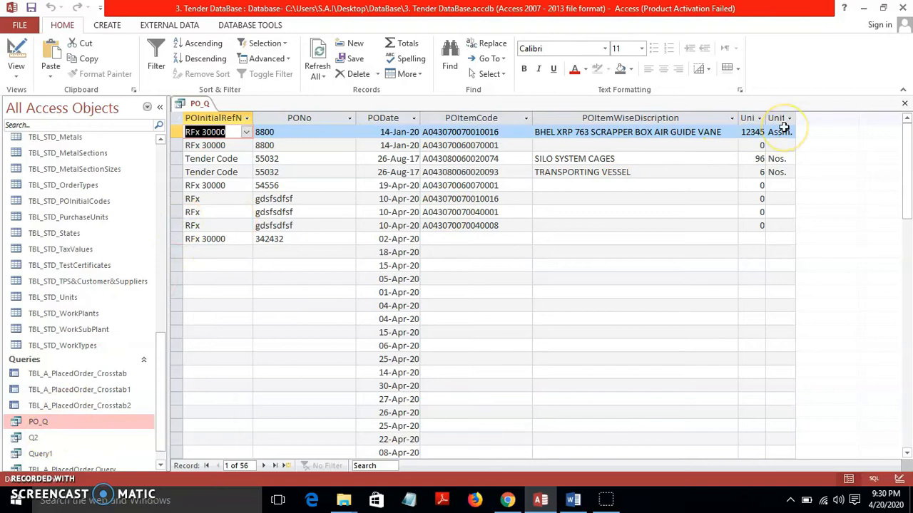
Close the PO_Q results and reopen the query in Design view
left_click(904, 103)
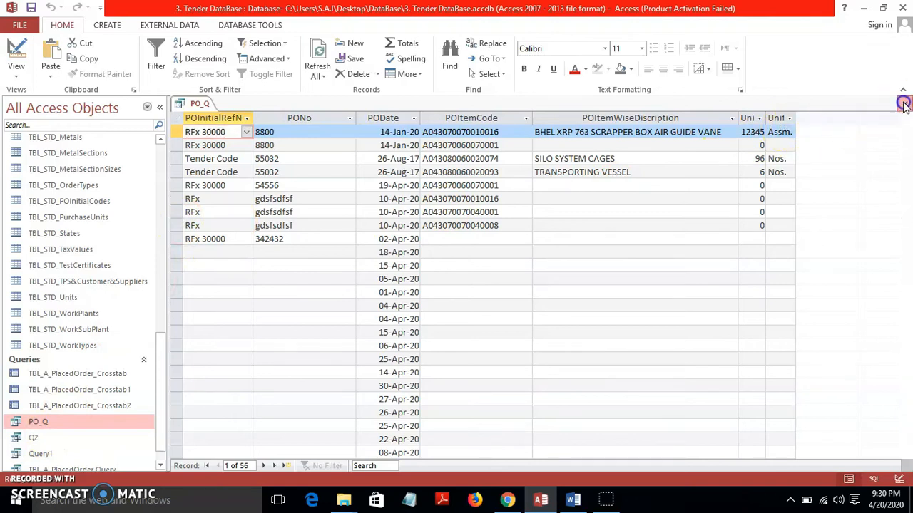
left_click_drag(161, 413, 175, 380)
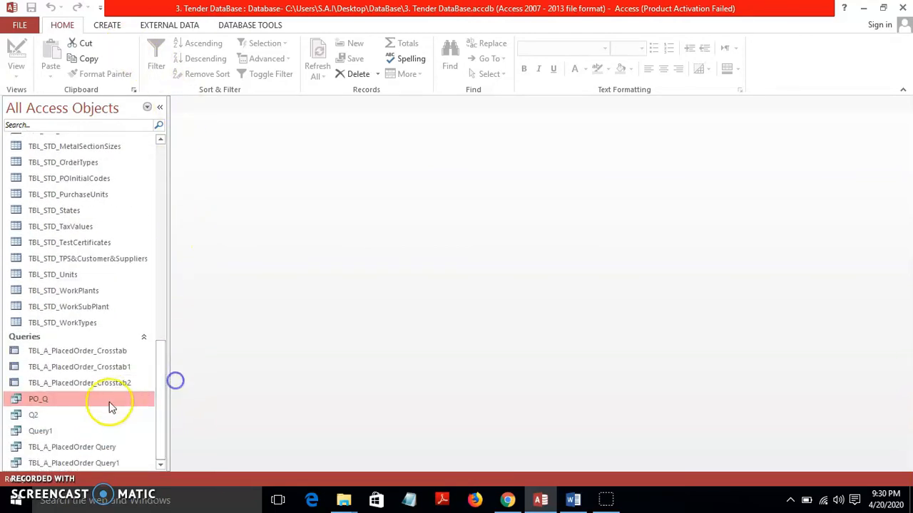
right_click(98, 402)
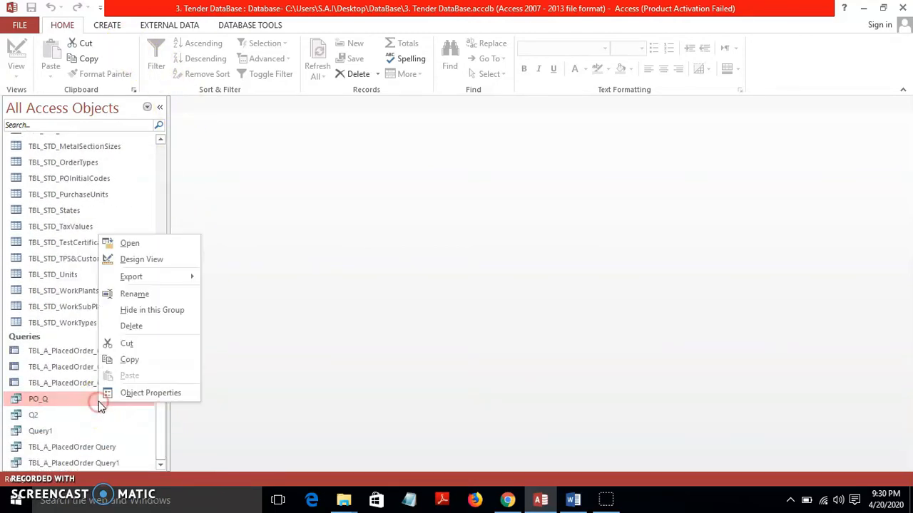
left_click(142, 260)
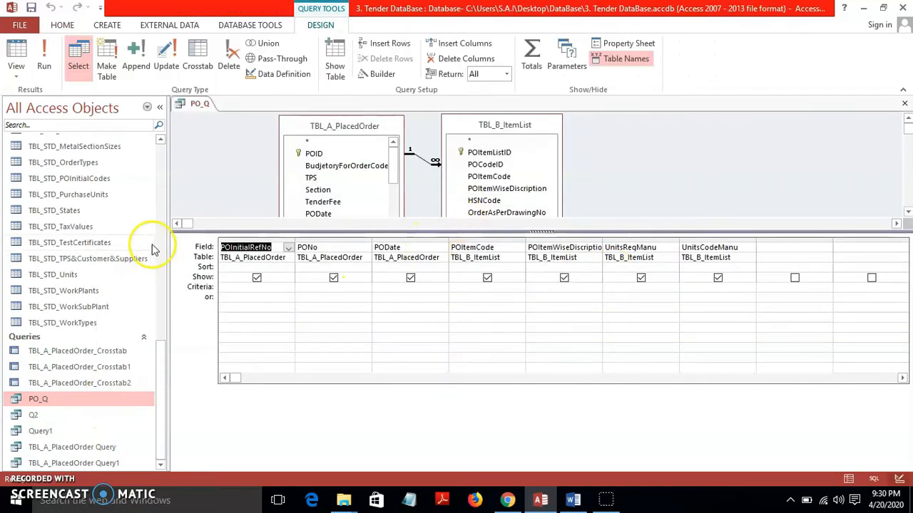
Enlarge the table area to review PO_Q's seven fields, then close it without saving
left_click_drag(197, 232, 200, 269)
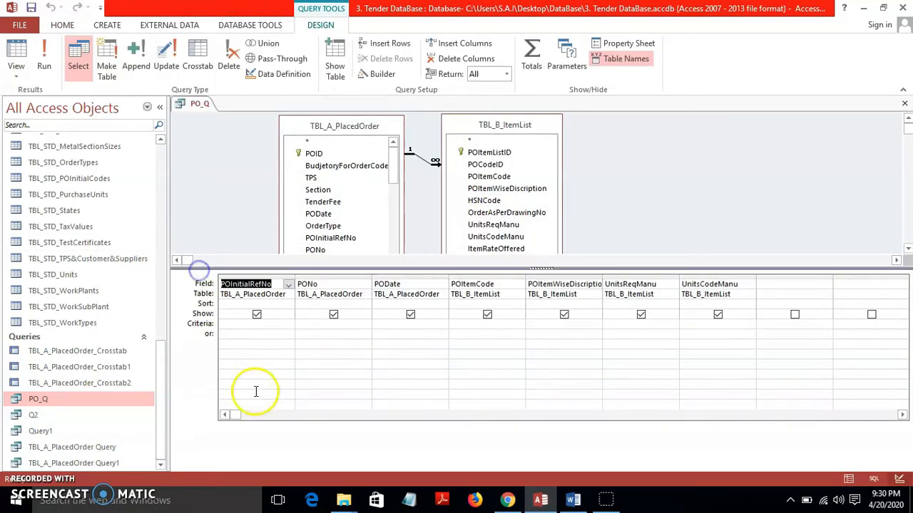
left_click_drag(237, 269, 237, 298)
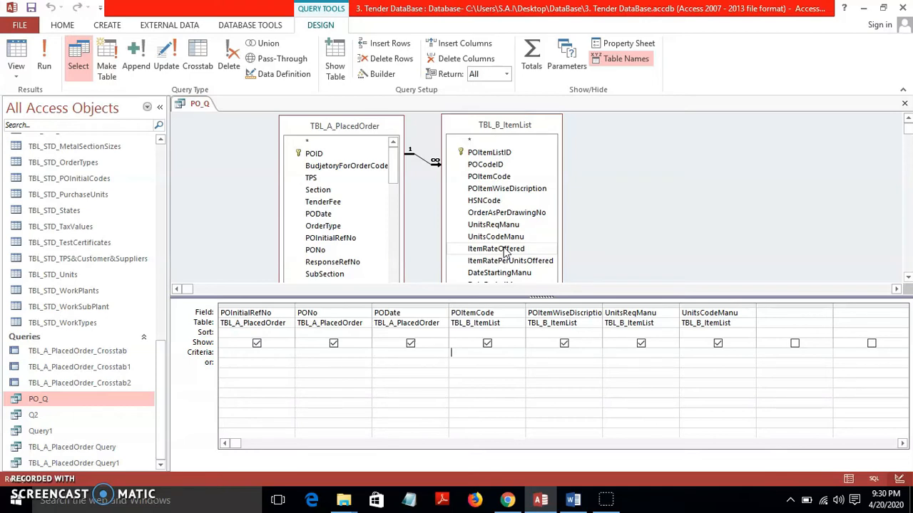
left_click(904, 104)
Discard PO_Q's design changes and open the TBL_C_Invoices table
left_click(460, 287)
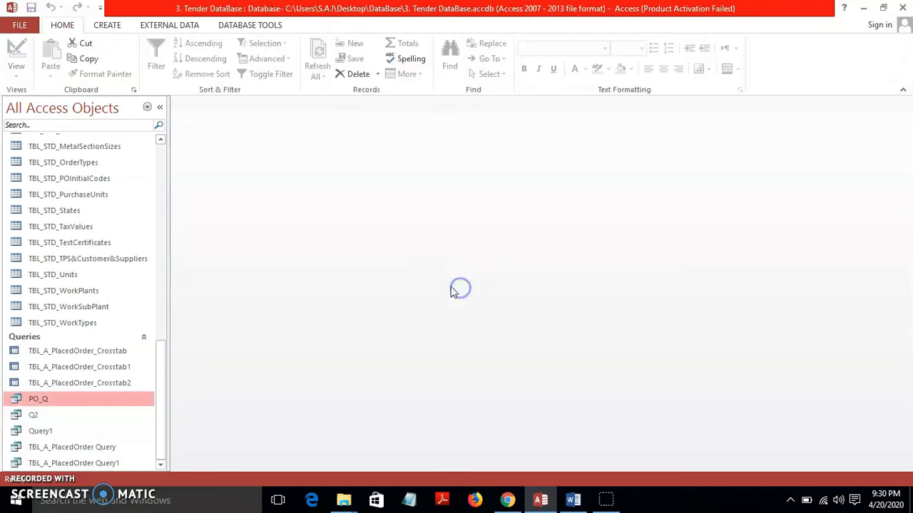
left_click_drag(163, 417, 150, 210)
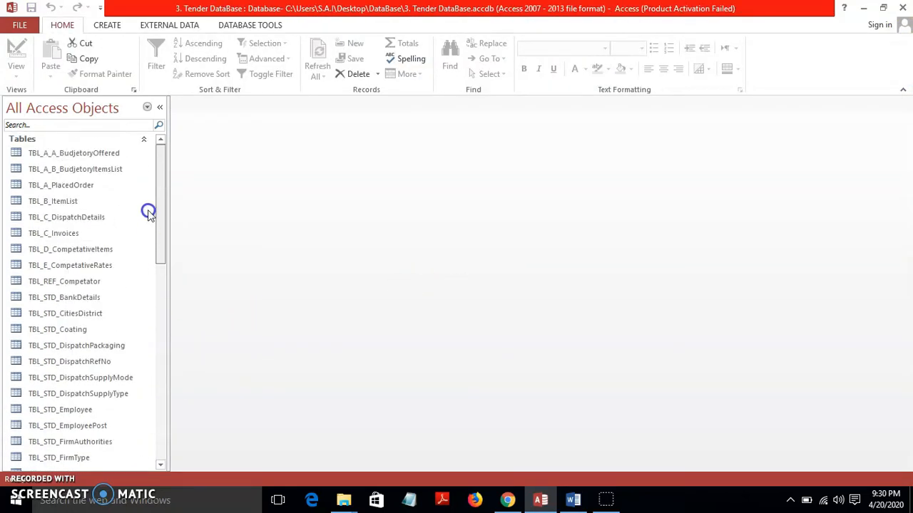
double_click(114, 235)
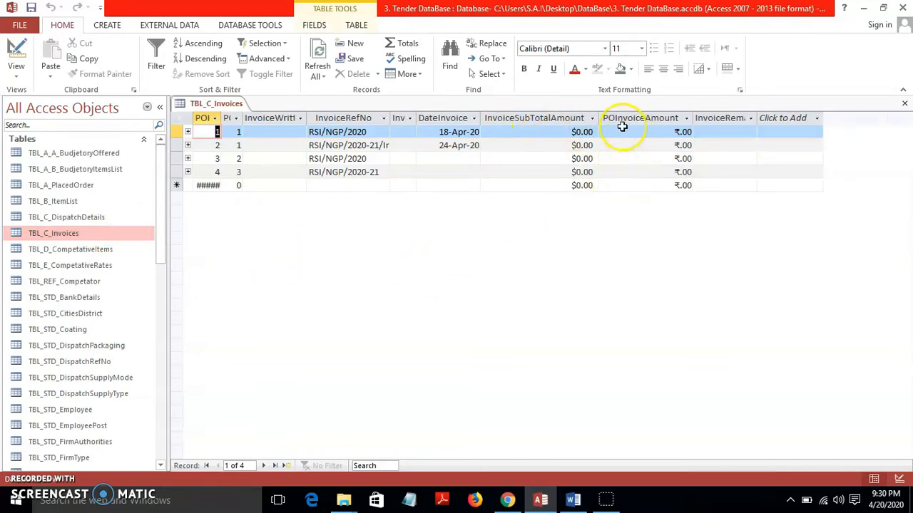
Select the POInvoiceAmount column to review the invoice amounts
left_click(579, 310)
left_click(640, 120)
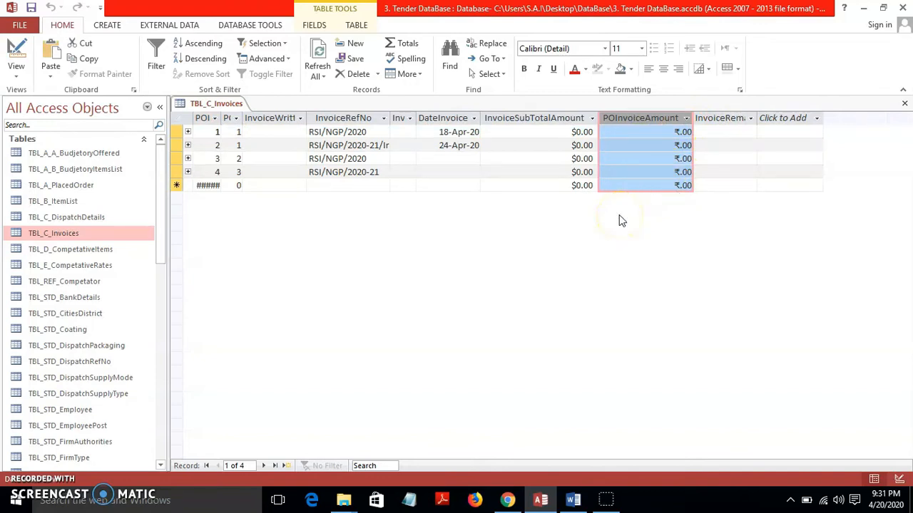
left_click(591, 214)
left_click_drag(163, 169, 183, 366)
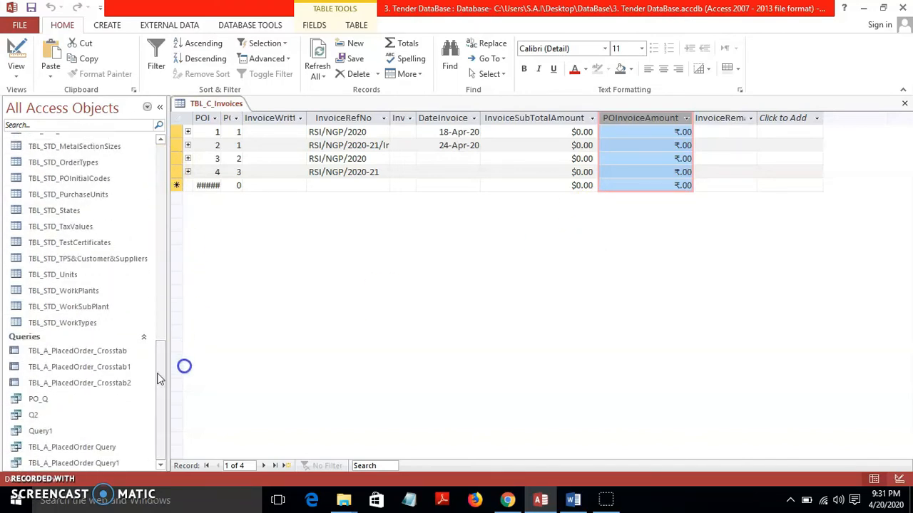
Open the PO_Q query results, then close them again
double_click(106, 400)
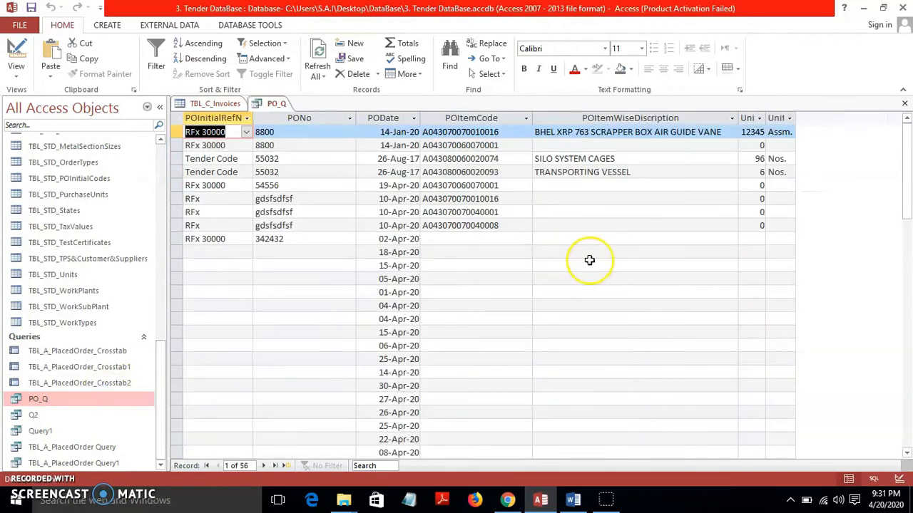
left_click(903, 105)
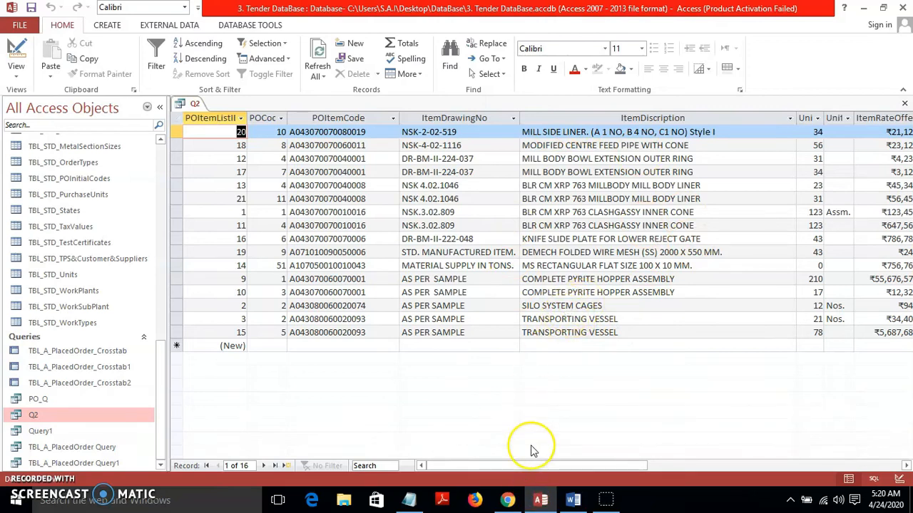
Switch Q2 to Design view and widen the ItemDiscription column in the grid
left_click(536, 499)
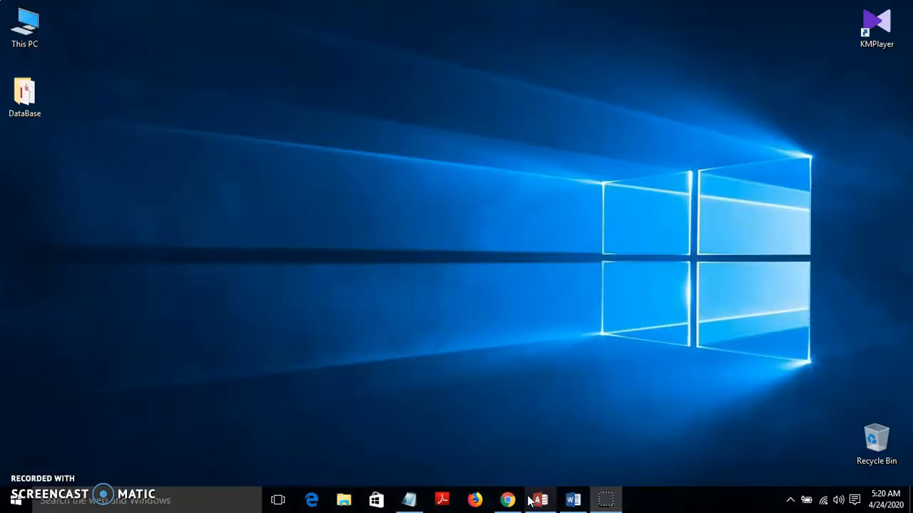
left_click(537, 499)
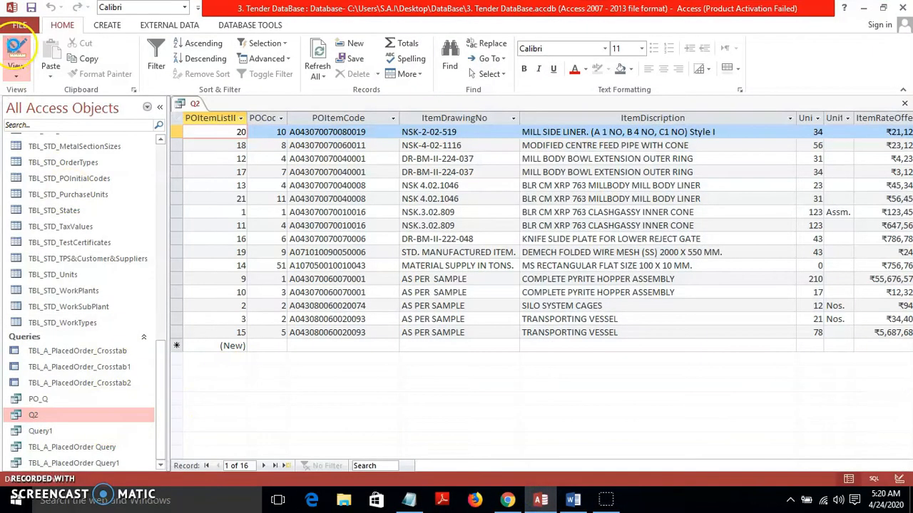
left_click(15, 48)
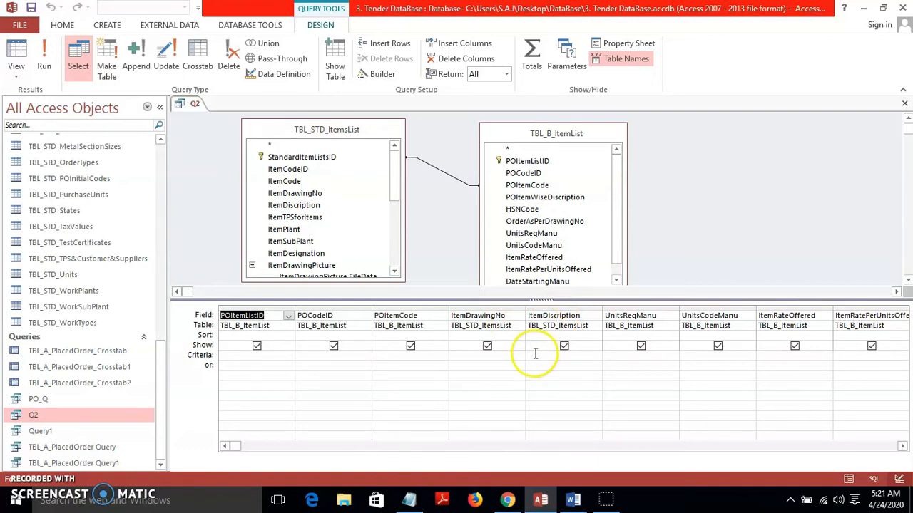
left_click_drag(603, 315, 687, 315)
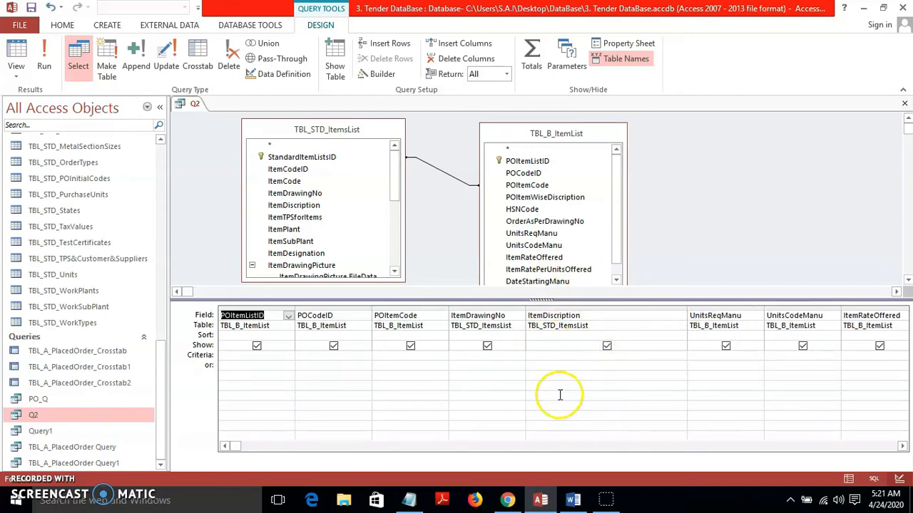
left_click(542, 365)
Enter Like "*" & [Enter the Discription :] & "*" as the ItemDiscription criterion
left_click(538, 358)
type("Lik")
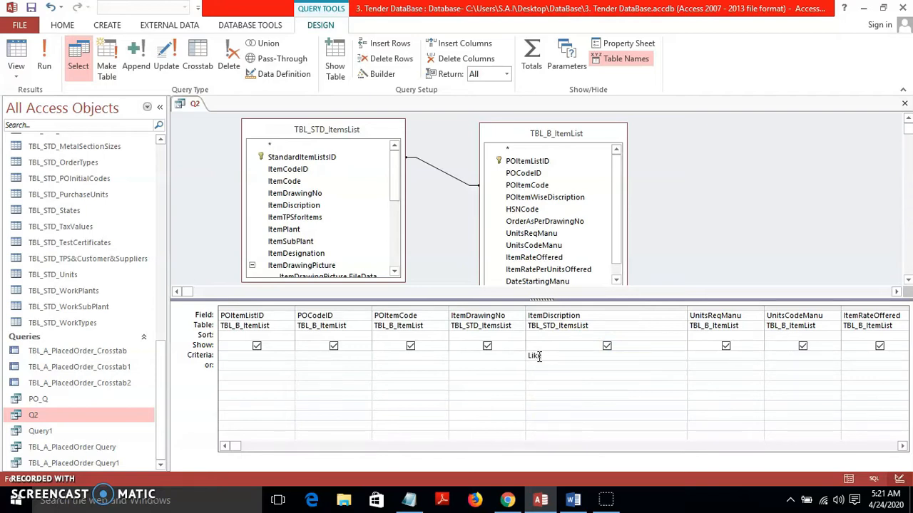
type("e")
key("BackSpace")
type("\"*\" &")
type("[Enter the Discription :]")
left_click(658, 354)
type("& \"*")
left_click(658, 357)
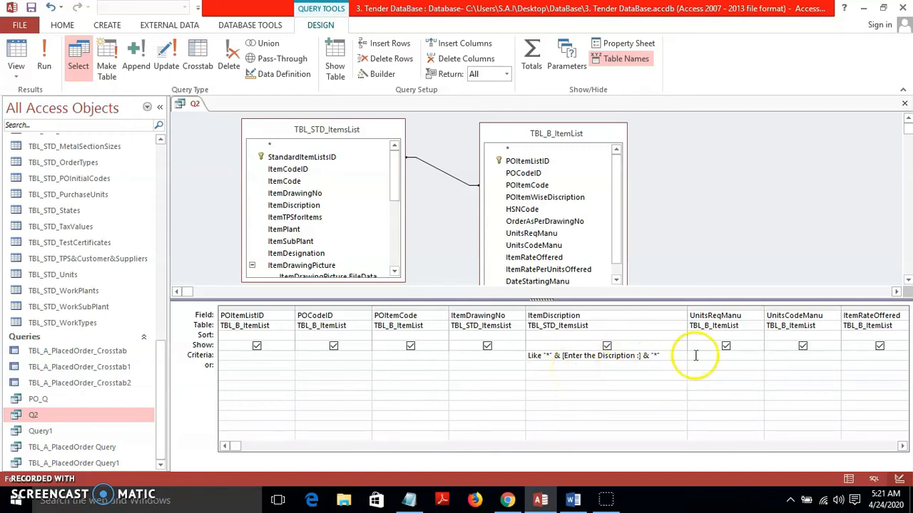
Run Q2 with description 'Silo', getting only SILO SYSTEM CAGES, then return to Design view
left_click(573, 365)
left_click(44, 63)
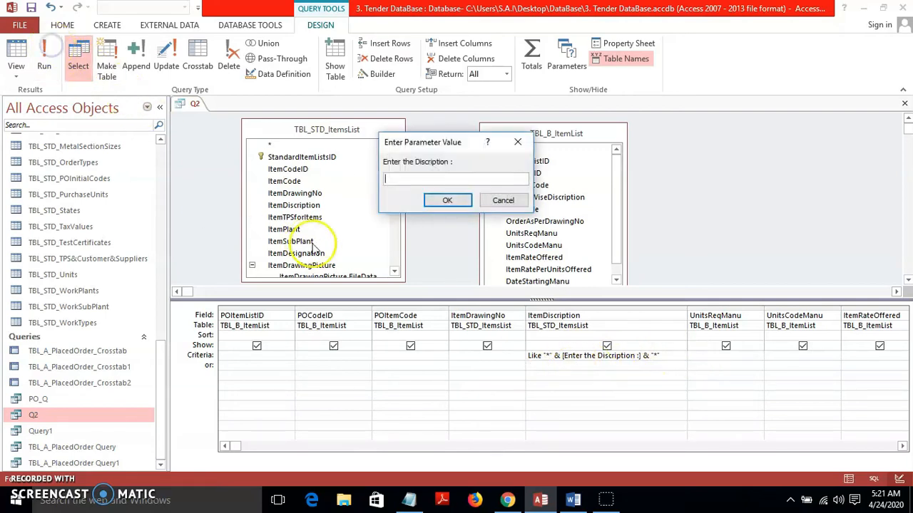
left_click(436, 178)
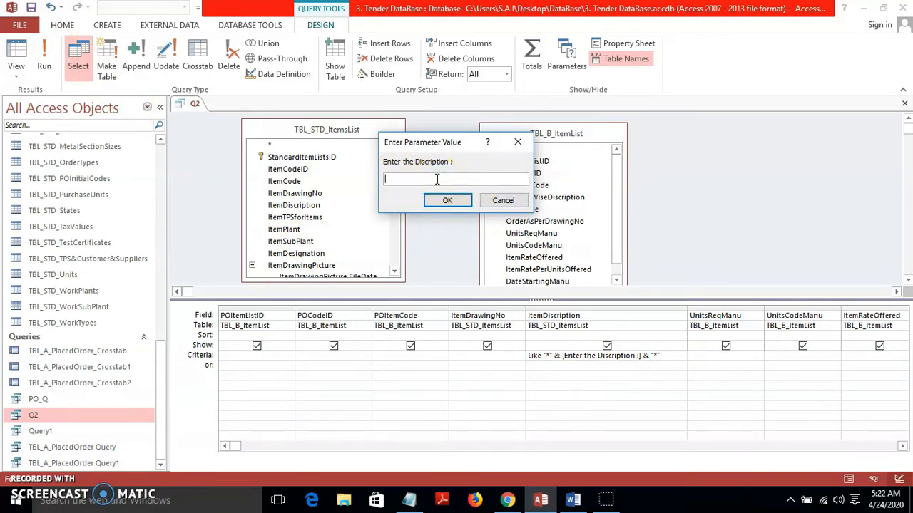
type("Silo")
left_click(446, 200)
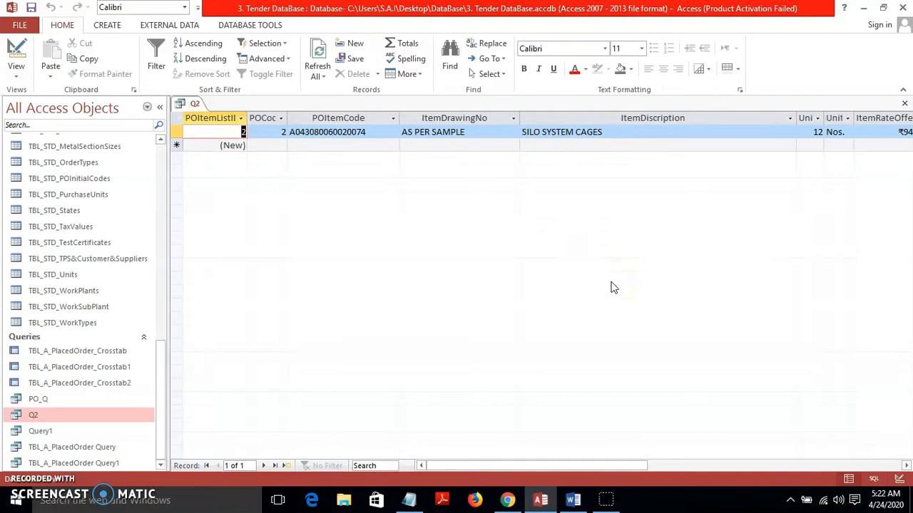
left_click(22, 59)
left_click(496, 366)
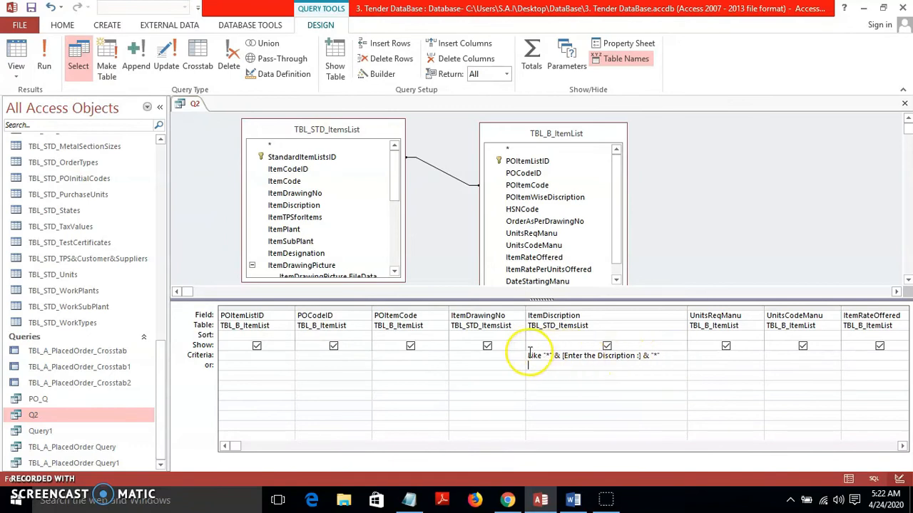
Rerun Q2 with partial text 'sil', still returning only SILO SYSTEM CAGES, then return to design
left_click_drag(672, 357, 516, 355)
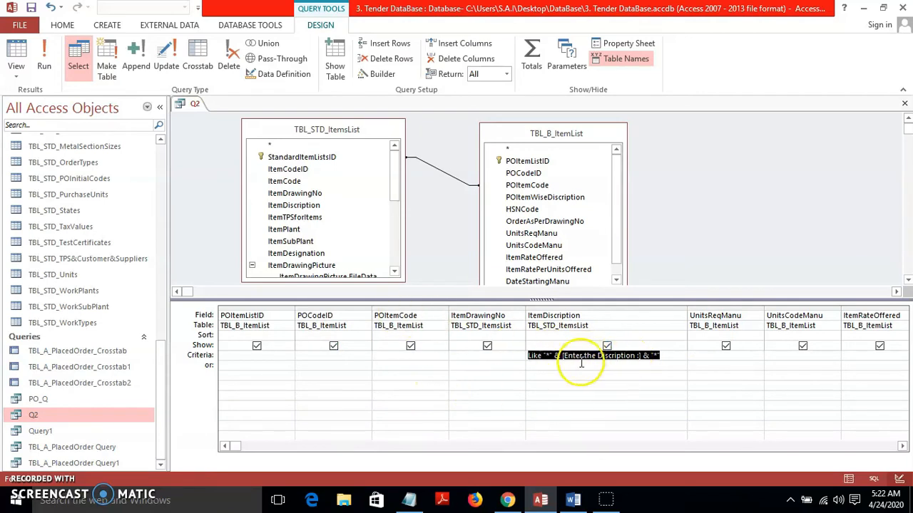
left_click(570, 383)
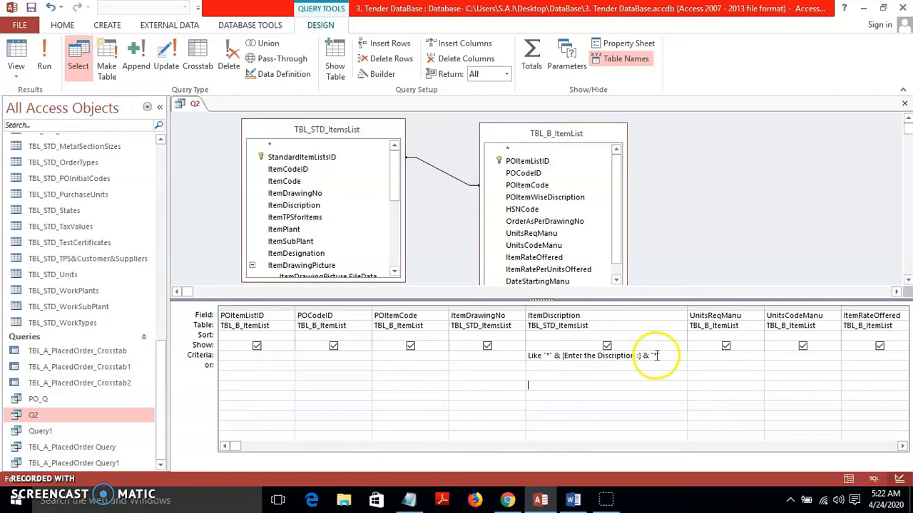
left_click(45, 53)
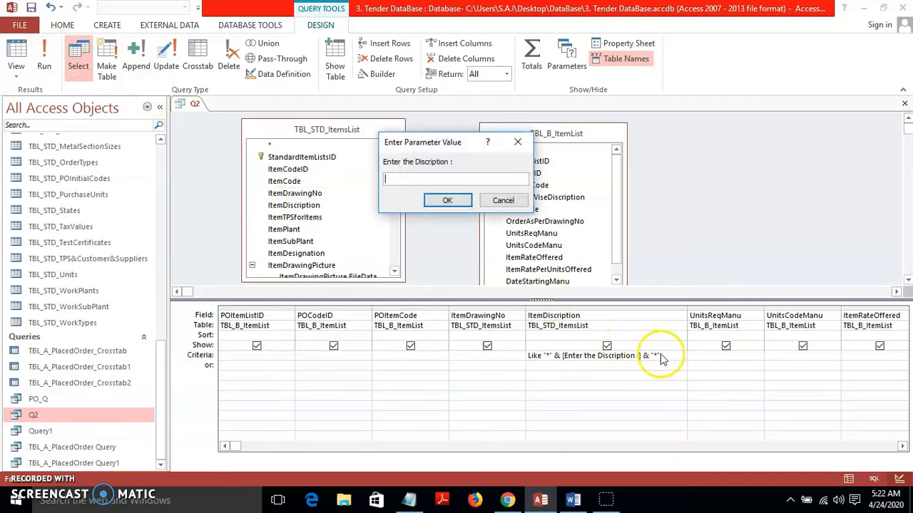
left_click(454, 180)
type("si")
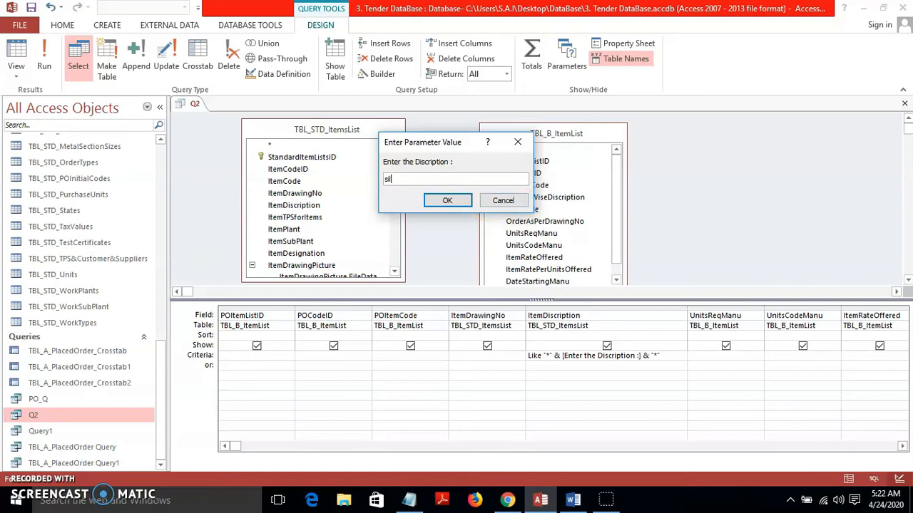
left_click(445, 201)
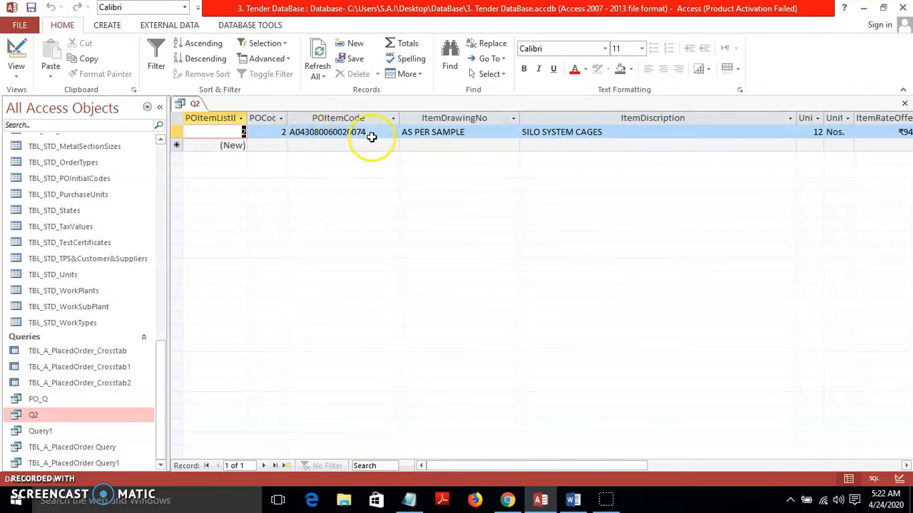
left_click(17, 55)
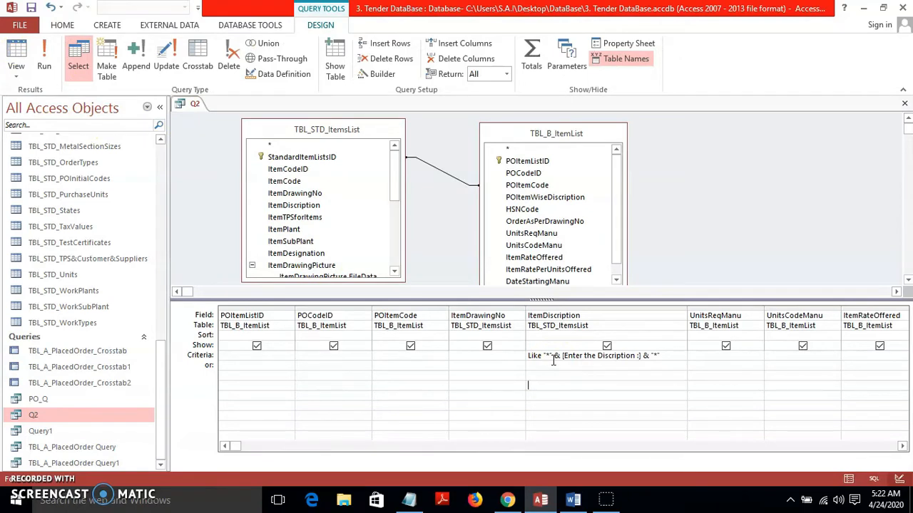
left_click(508, 499)
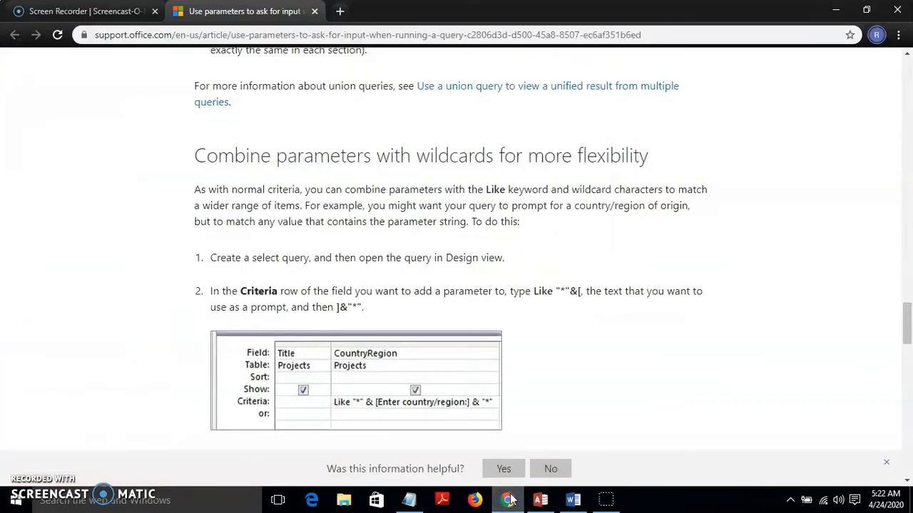
left_click_drag(907, 326, 903, 241)
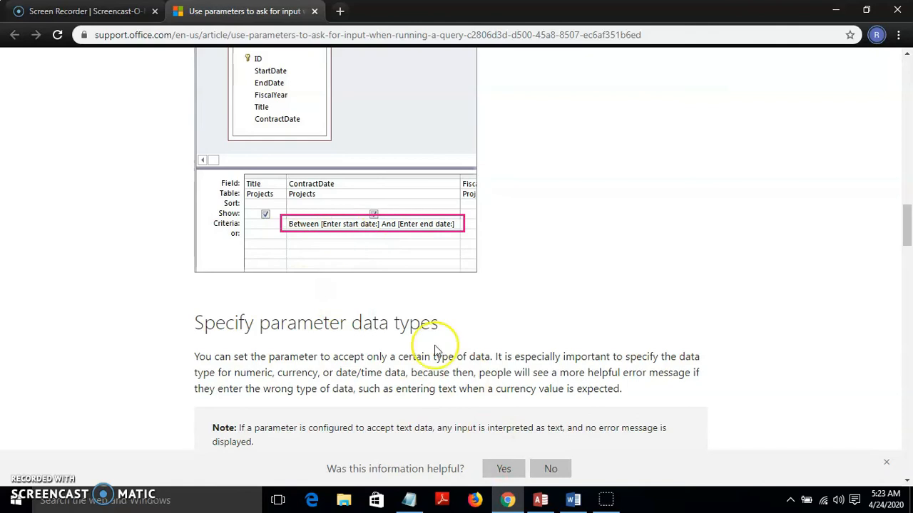
left_click(539, 500)
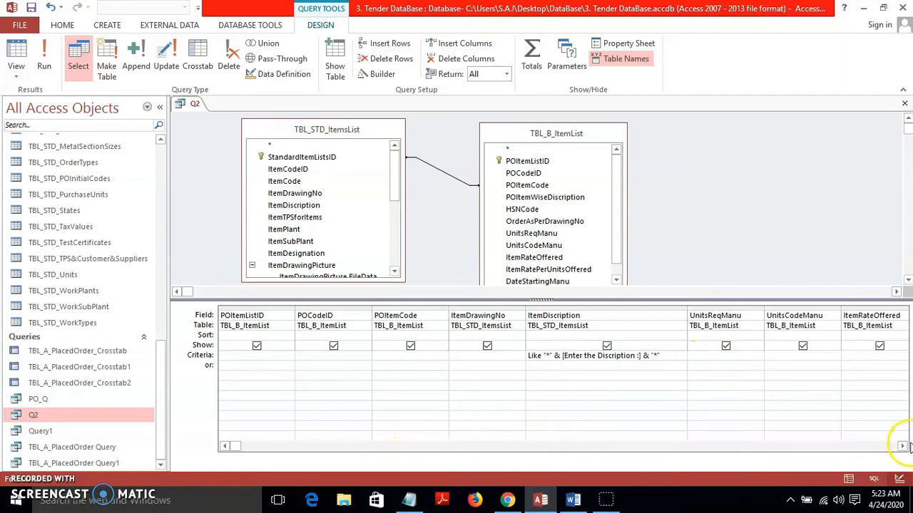
Scan across Q2's grid columns, then show the support article's Between date example in Chrome
left_click(901, 445)
left_click(901, 446)
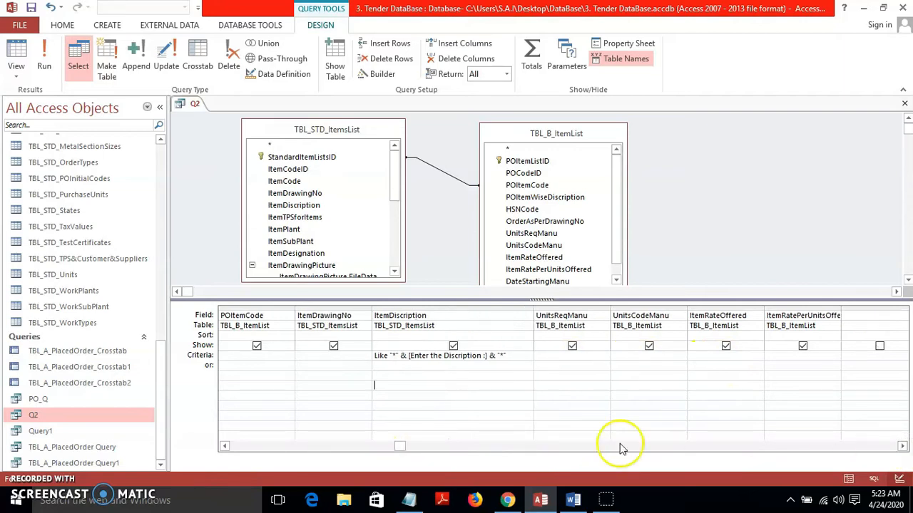
left_click_drag(402, 446, 242, 449)
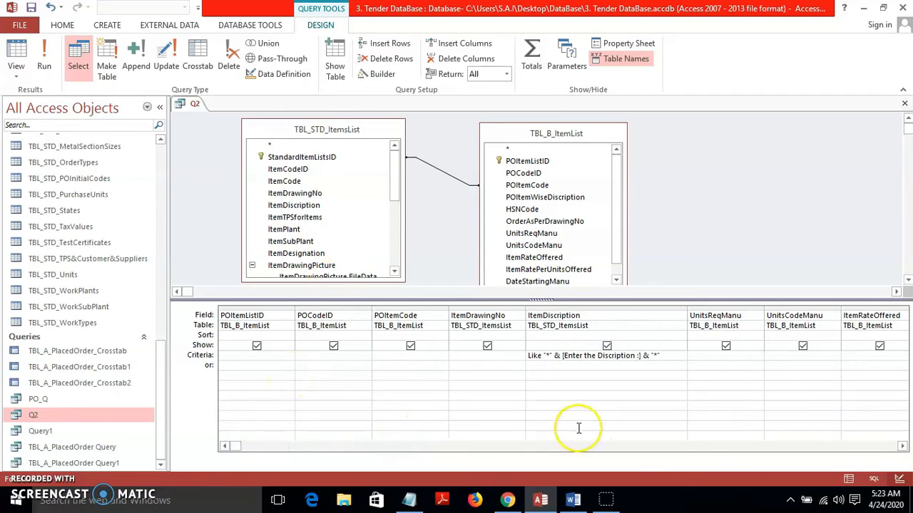
left_click(509, 499)
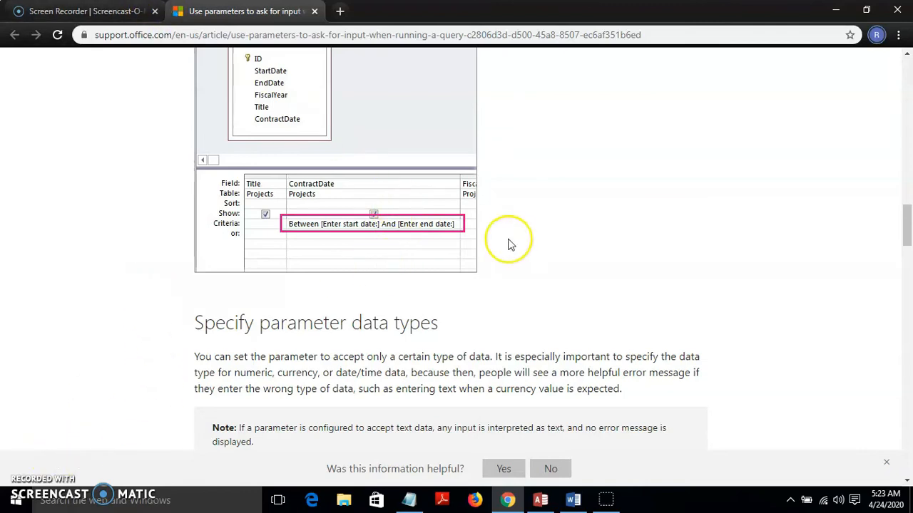
Minimize Chrome so Q2's Access design view is back in front
left_click(835, 11)
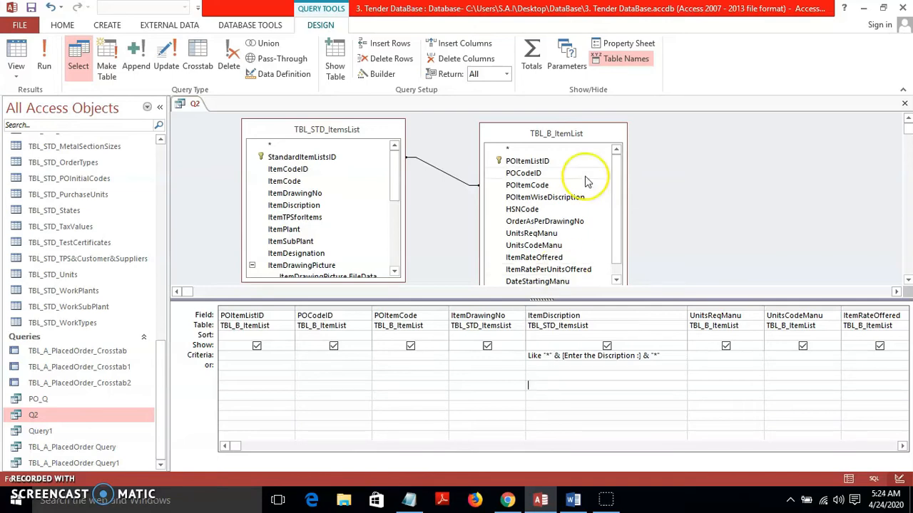
Close Q2 without saving its design changes
left_click(902, 107)
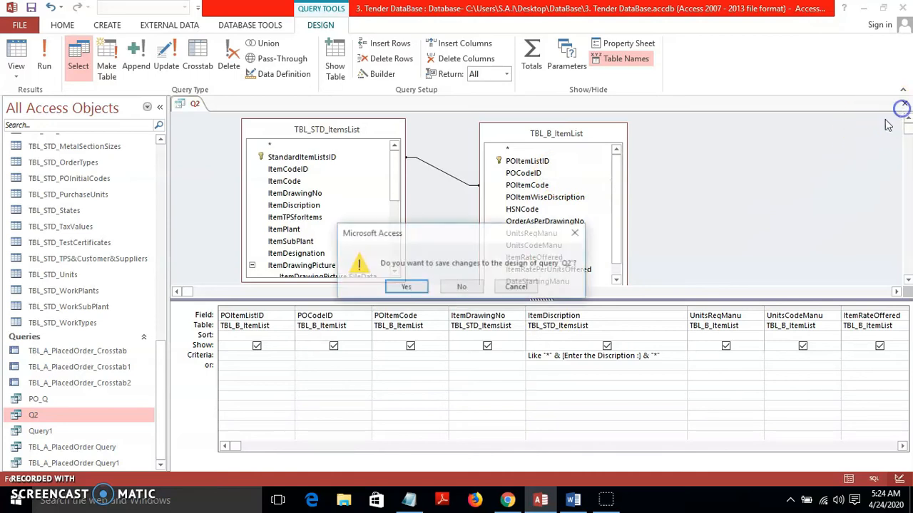
left_click(472, 287)
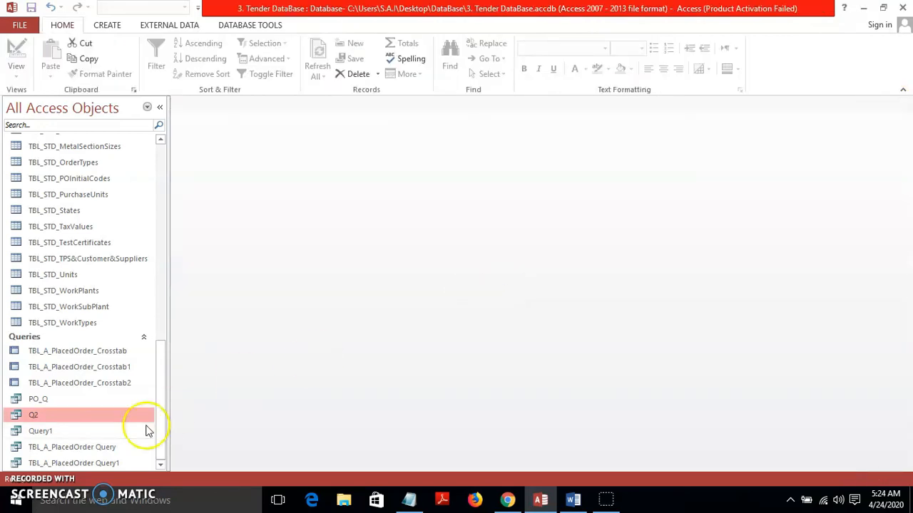
left_click_drag(159, 421, 166, 396)
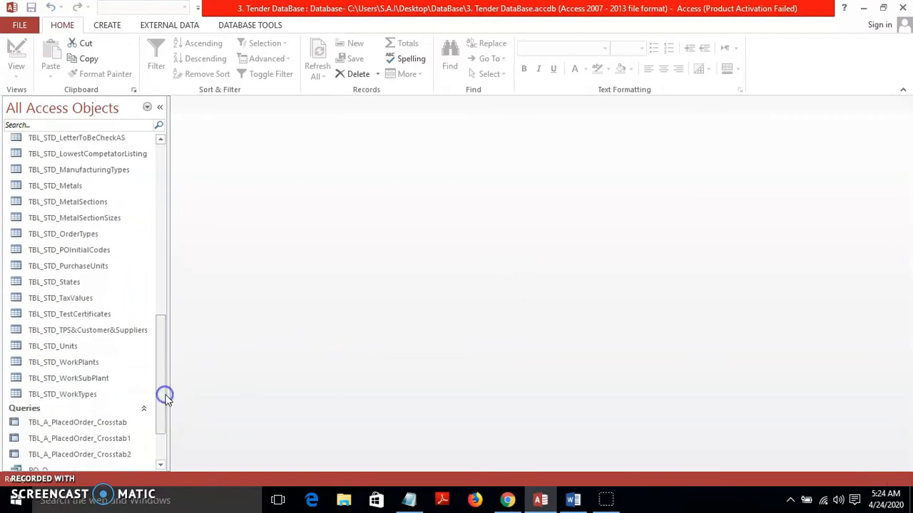
left_click_drag(161, 359, 159, 416)
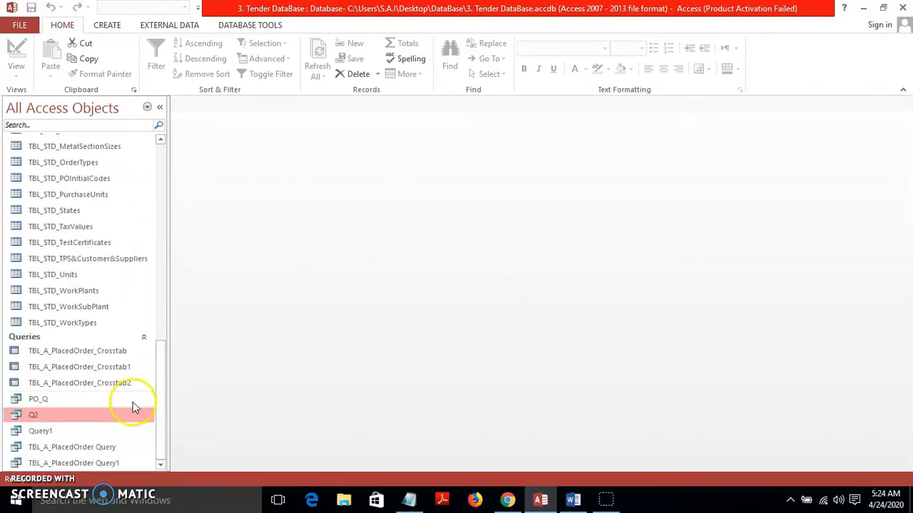
Reopen Q2 in Design view from the Navigation Pane's context menu
right_click(113, 422)
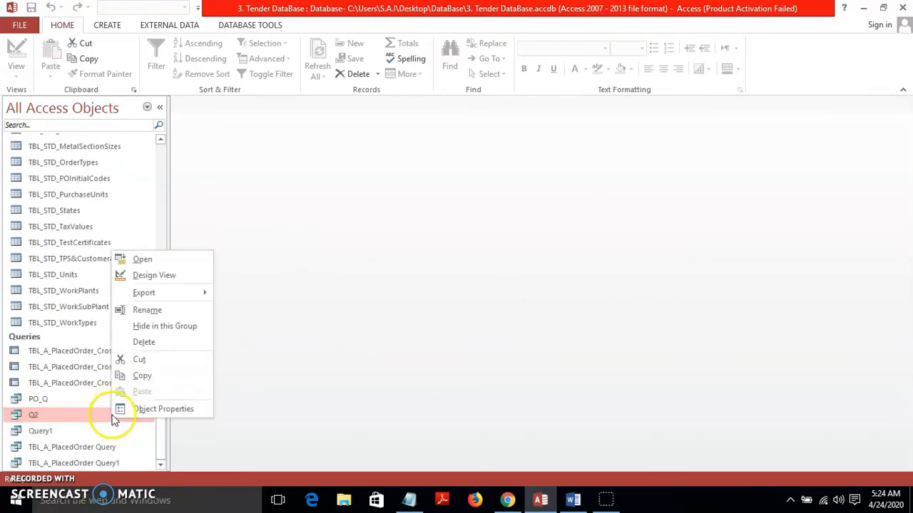
left_click(153, 275)
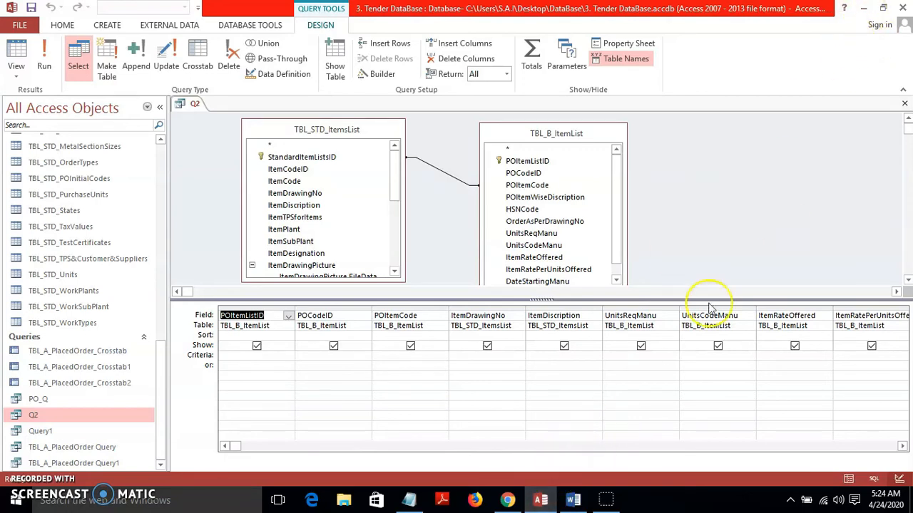
Restore the Word criteria reference into a smaller window and bring Access back in front
left_click(571, 497)
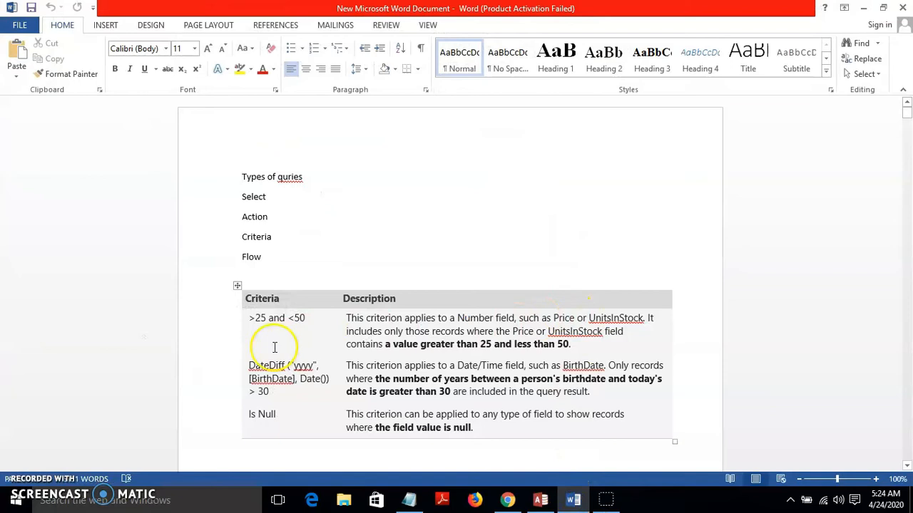
left_click(882, 8)
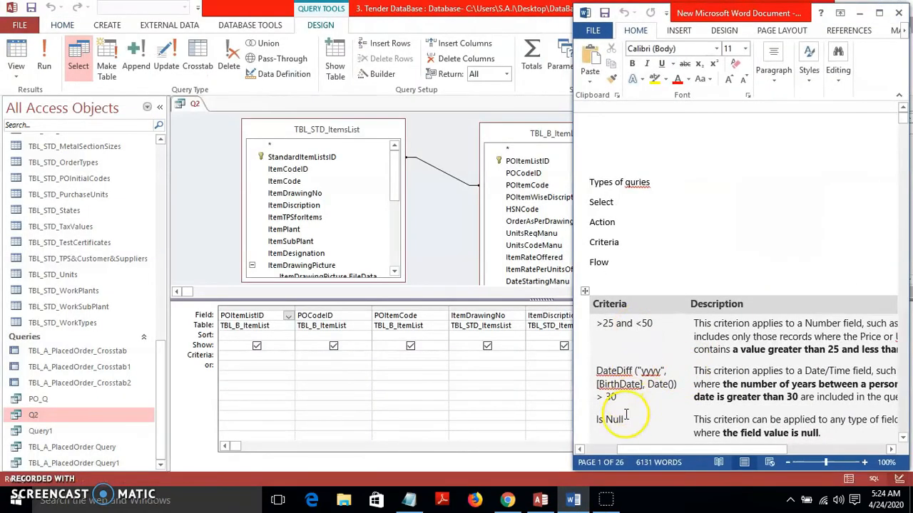
left_click(462, 255)
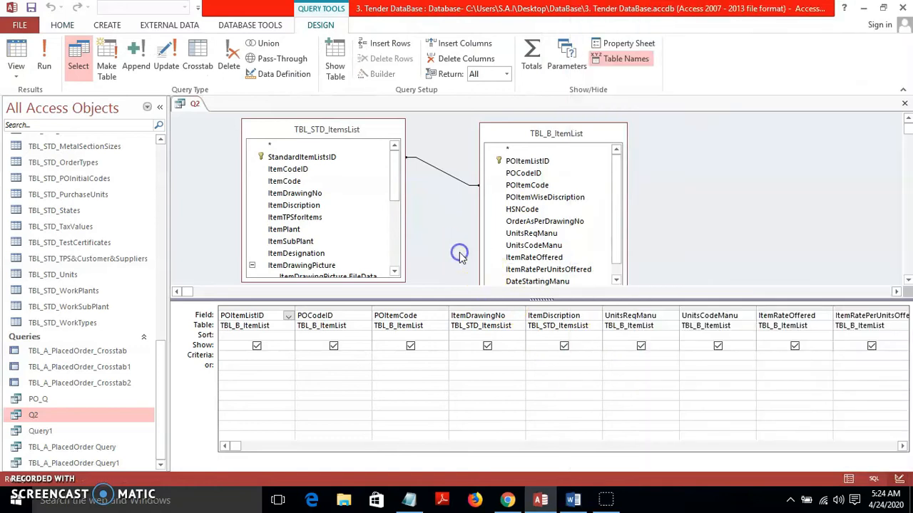
Run Q2 to show all 16 records, return to Design view, and dock Access beside Word
left_click(44, 64)
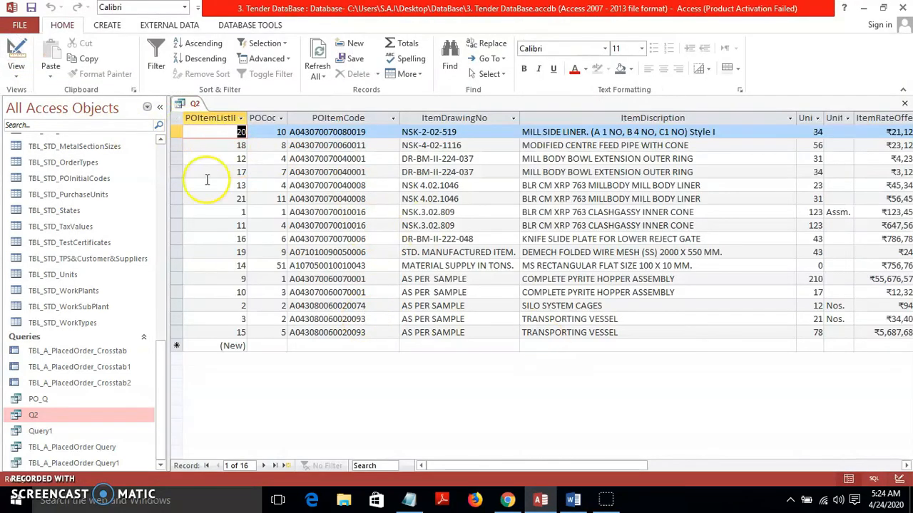
left_click(16, 52)
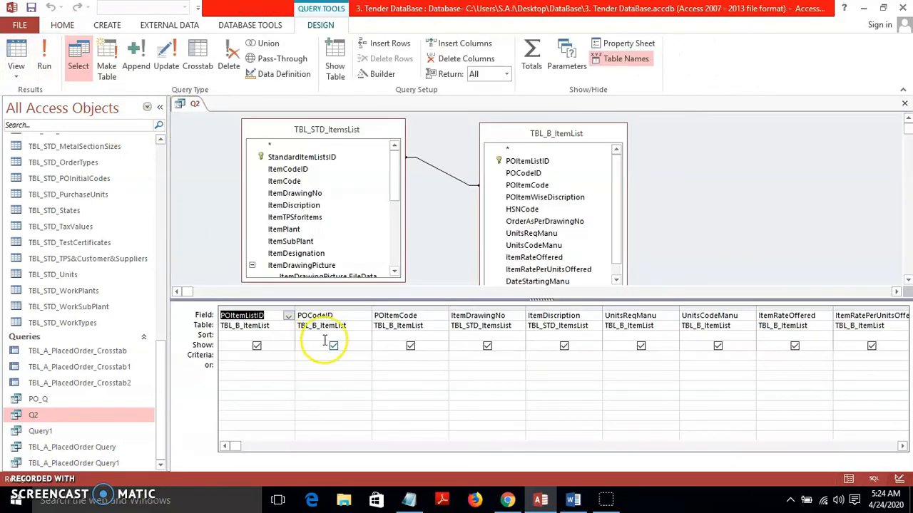
left_click(883, 8)
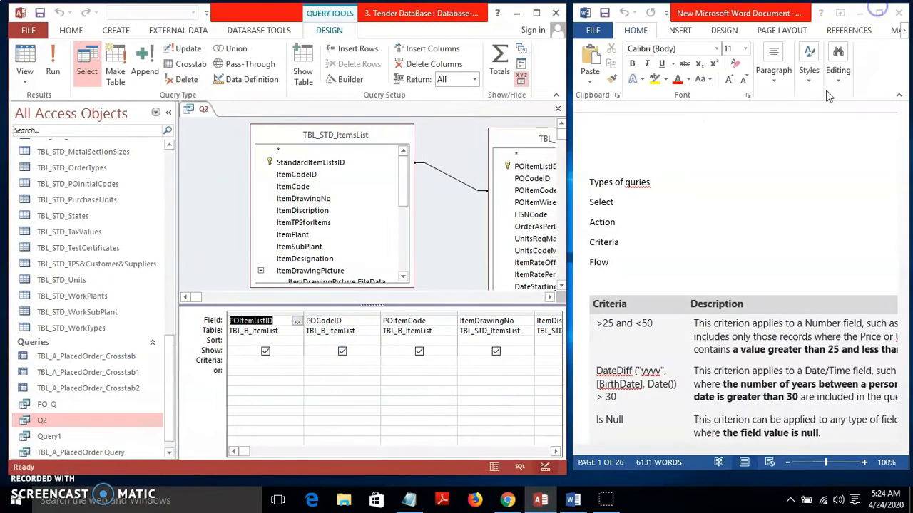
left_click(555, 451)
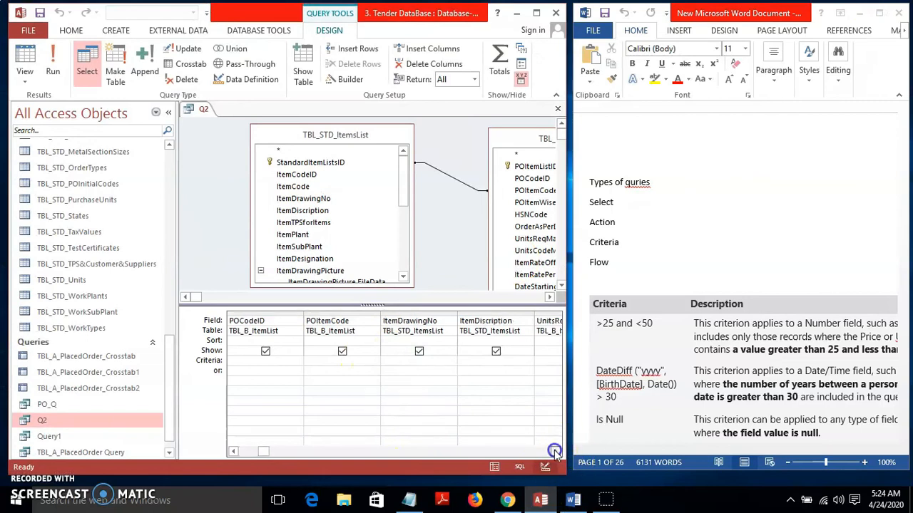
left_click_drag(432, 451, 385, 457)
left_click(385, 451)
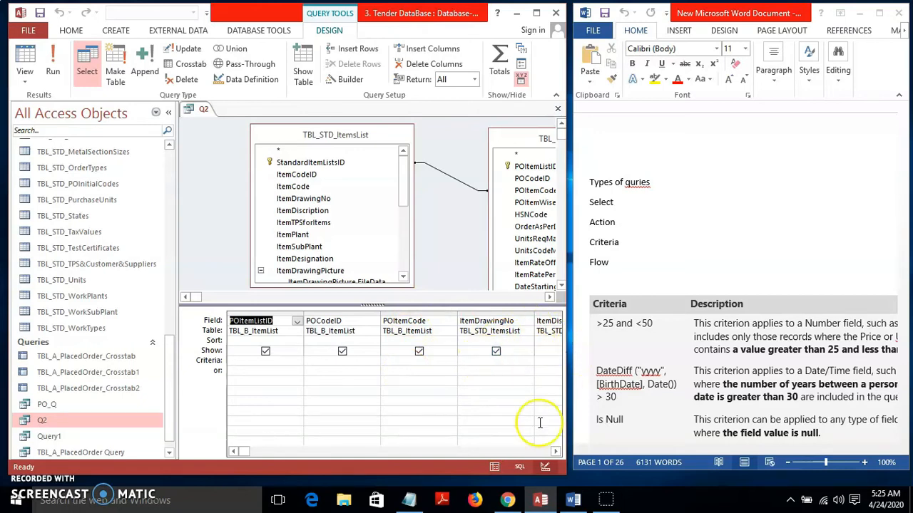
Run Q2 with the ItemRateOffered criterion >200 And <50000, then return to Design view
left_click(554, 452)
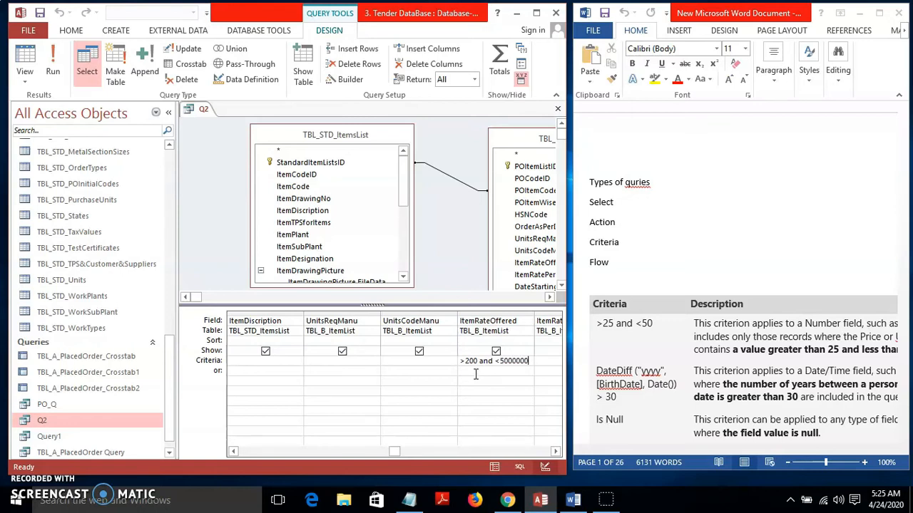
left_click(53, 64)
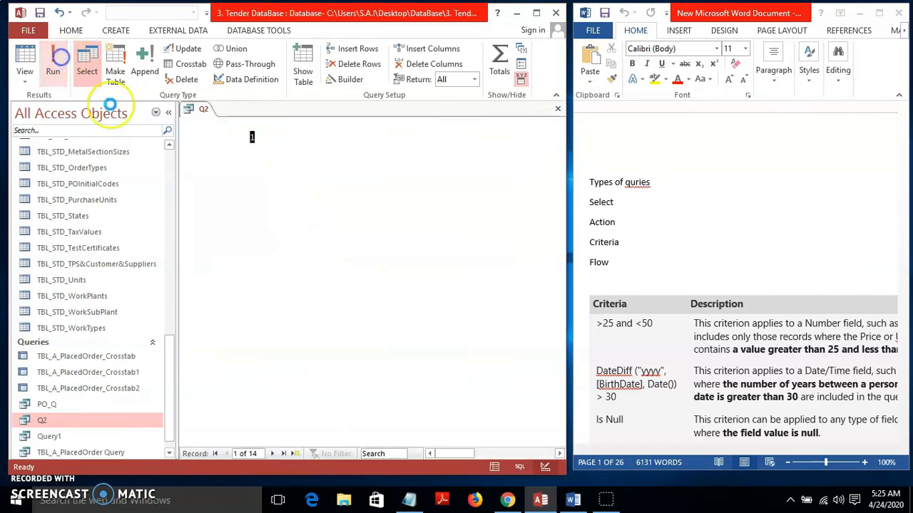
left_click_drag(442, 452, 489, 455)
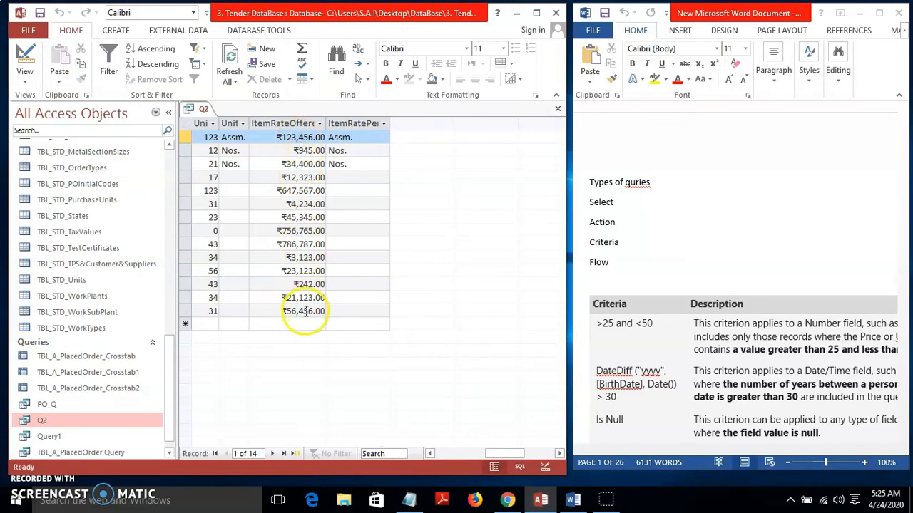
left_click(27, 60)
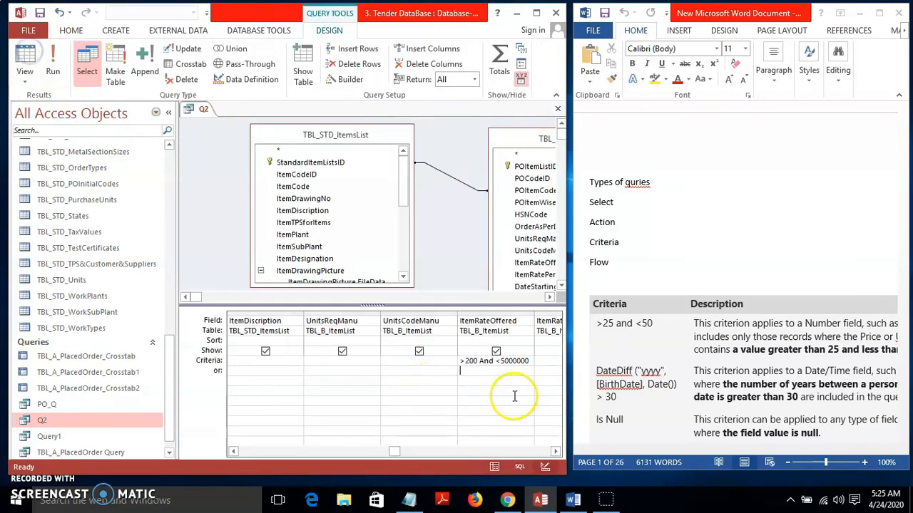
Rerun Q2 with the edited rate range to list 9 records, and collapse the Navigation Pane
left_click(530, 361)
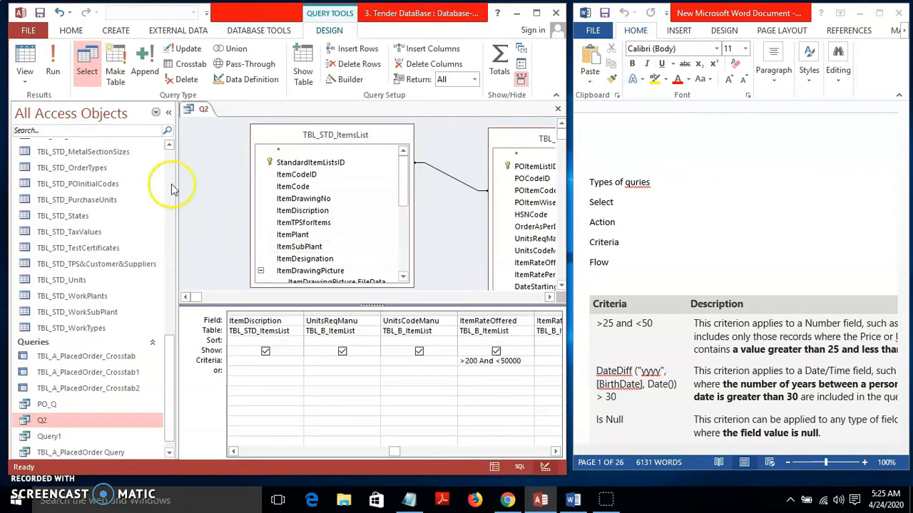
left_click(53, 62)
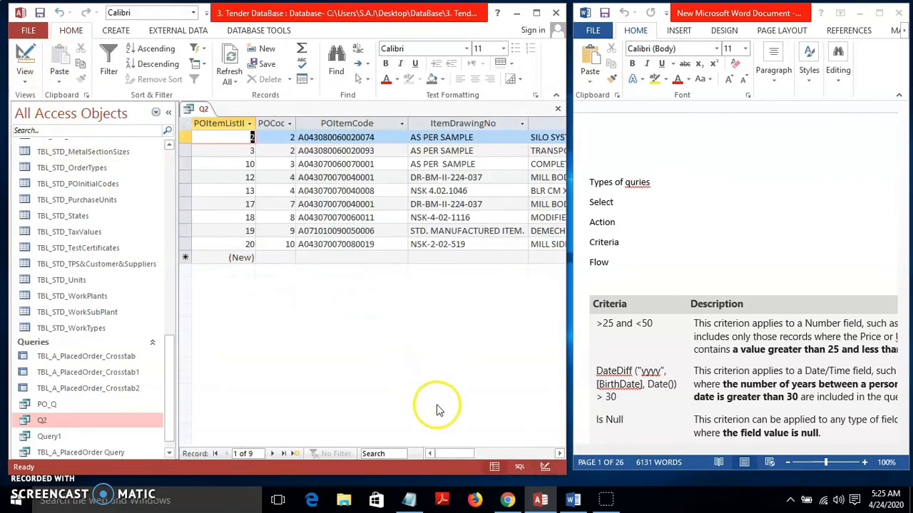
left_click_drag(445, 454, 492, 454)
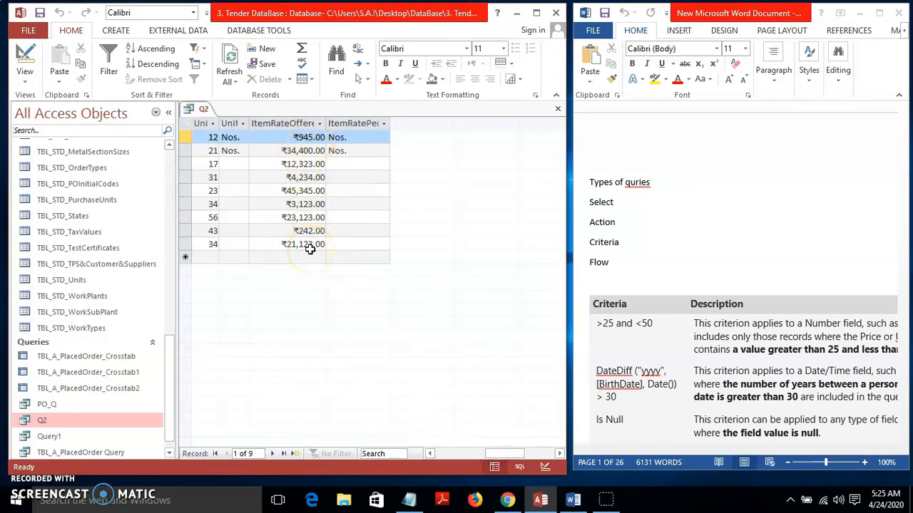
left_click(168, 112)
left_click_drag(403, 459, 335, 456)
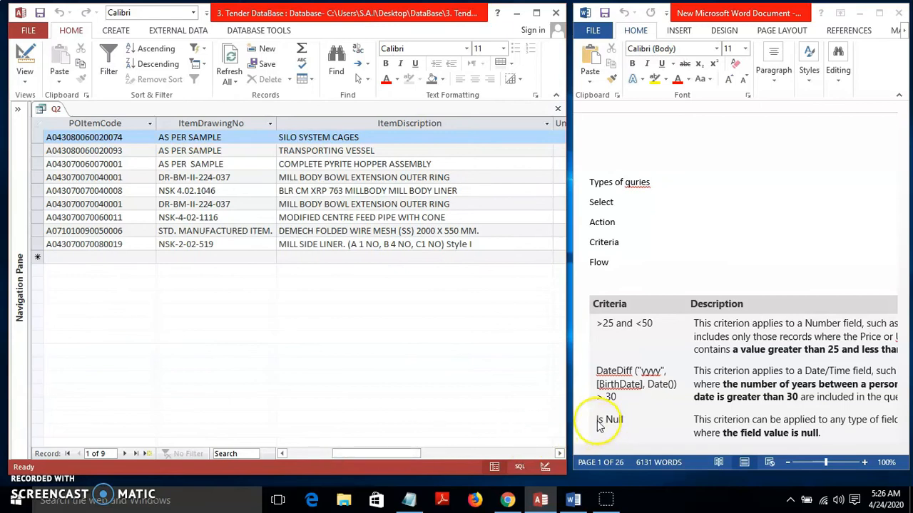
left_click(547, 499)
Replace the ItemRateOffered criterion with Is null and run Q2, which returns no records
left_click(24, 51)
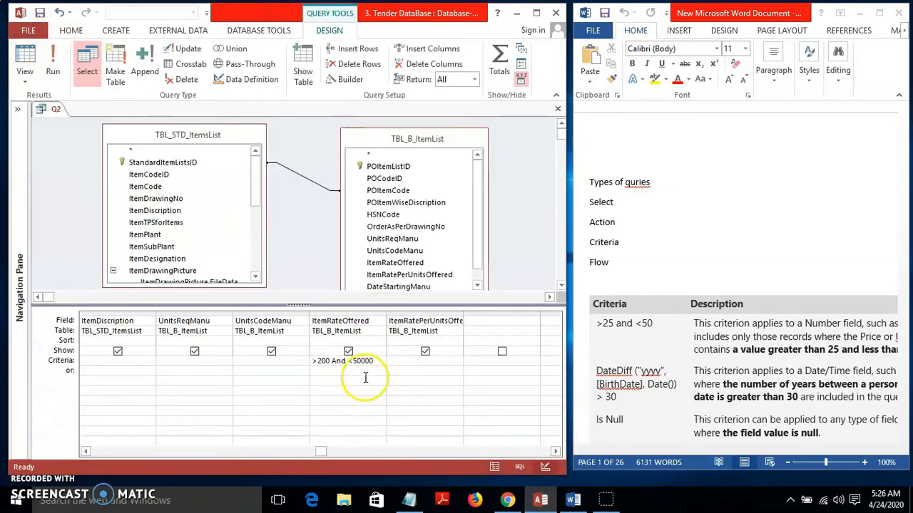
left_click_drag(374, 361, 323, 361)
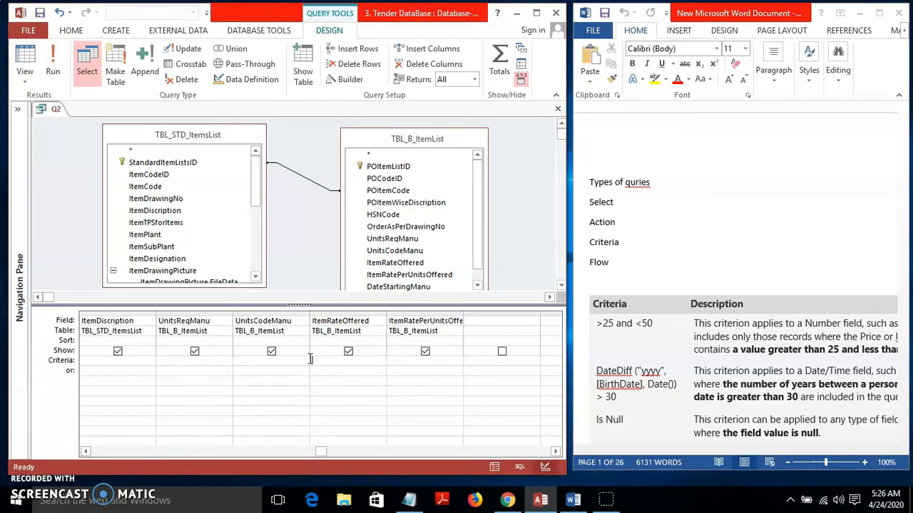
type("Is")
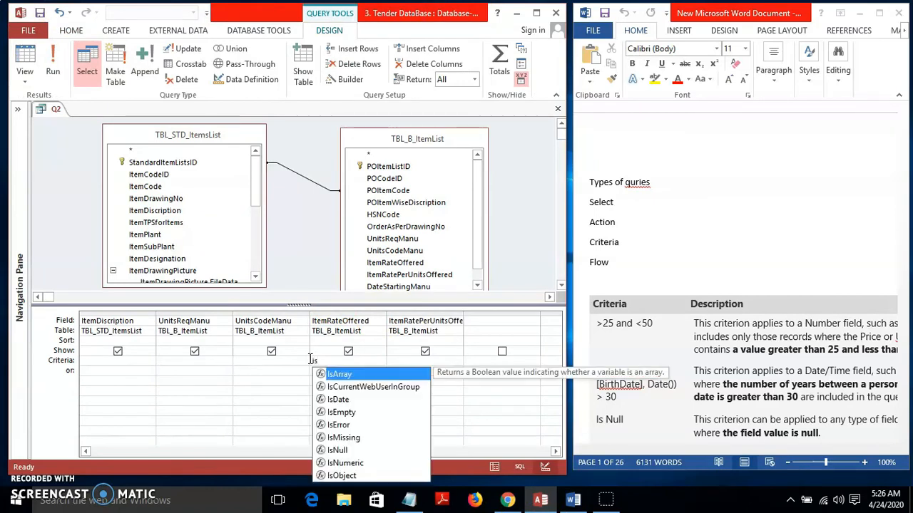
type(" nu")
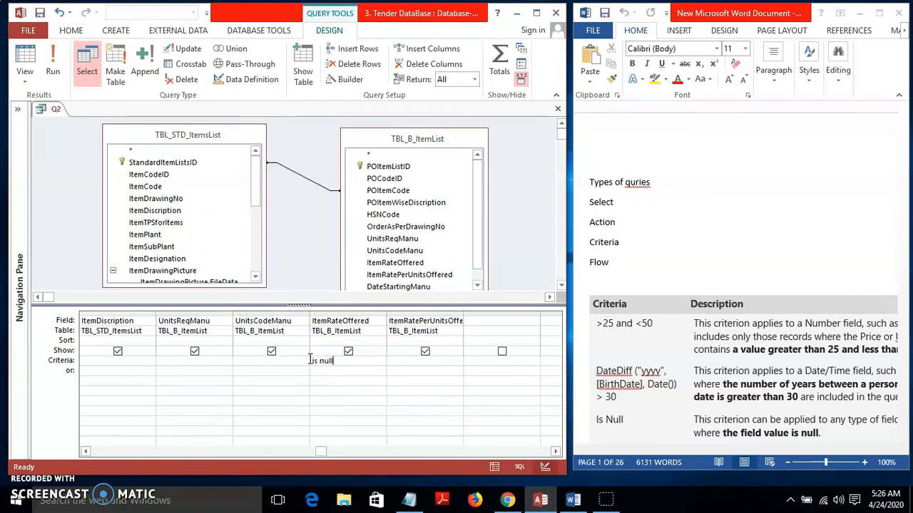
type("ll")
left_click(324, 371)
left_click(53, 58)
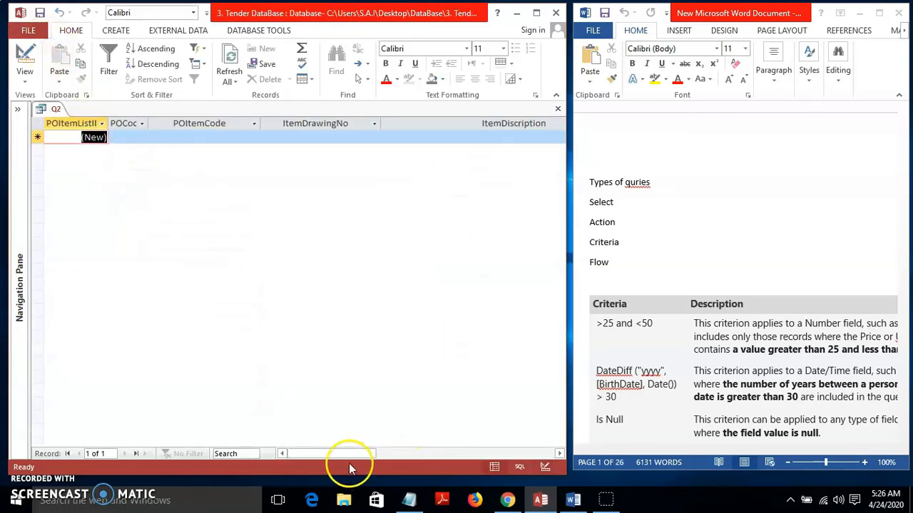
left_click(395, 456)
left_click_drag(395, 456, 287, 453)
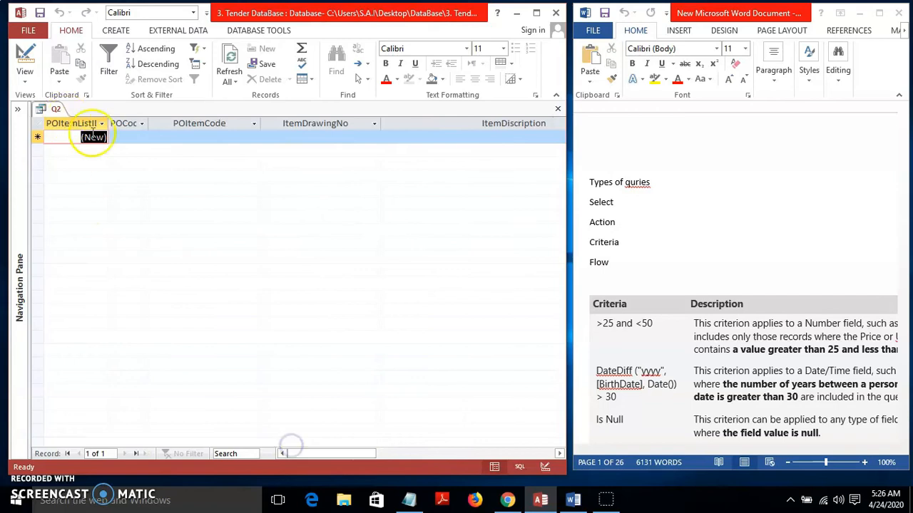
Remove the Is null criterion and rerun Q2 to list all 16 records
left_click(25, 61)
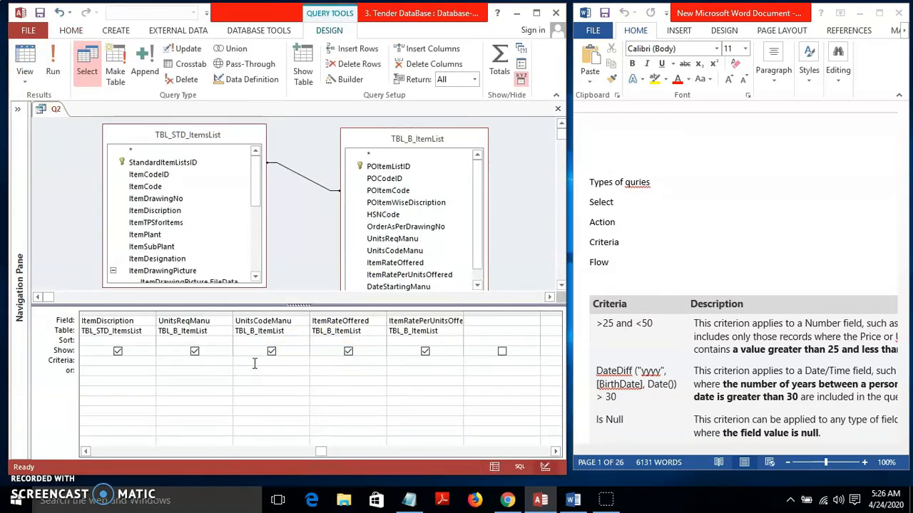
left_click(53, 62)
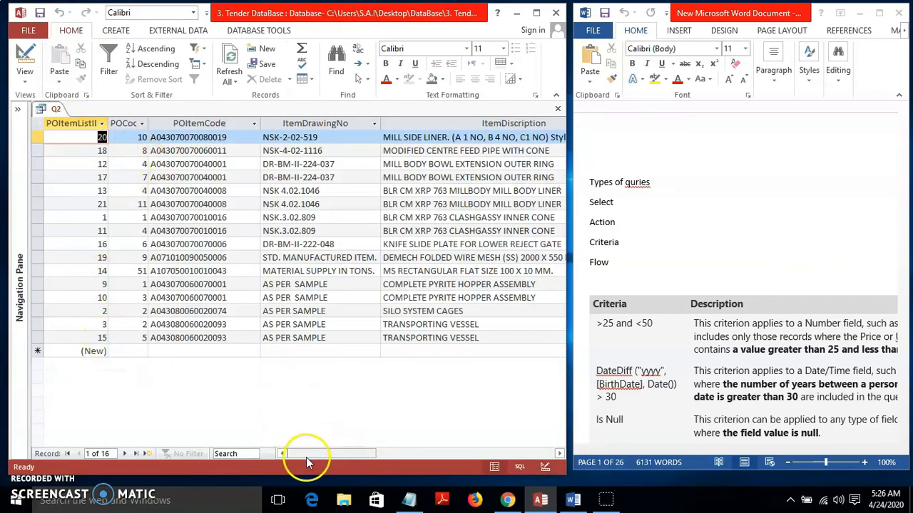
left_click_drag(317, 459, 404, 453)
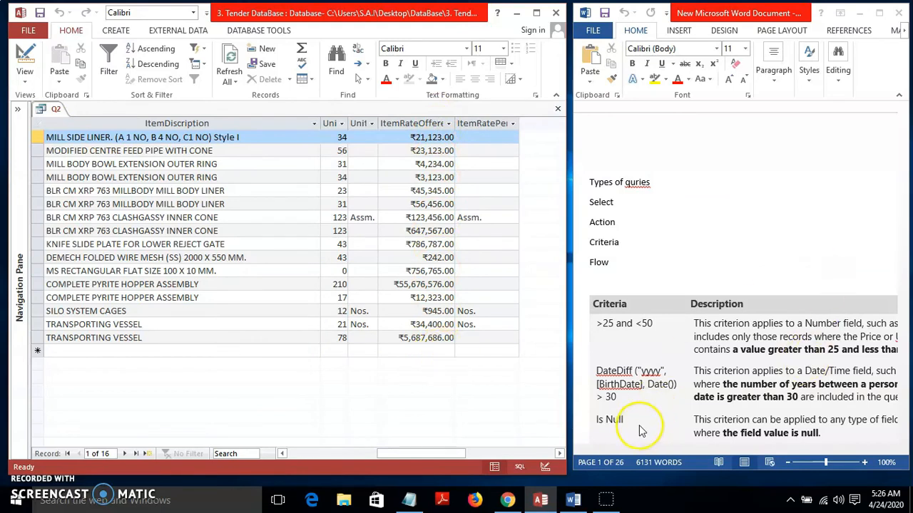
Scroll the Word reference down to the criteria examples table
left_click(862, 265)
left_click(903, 440)
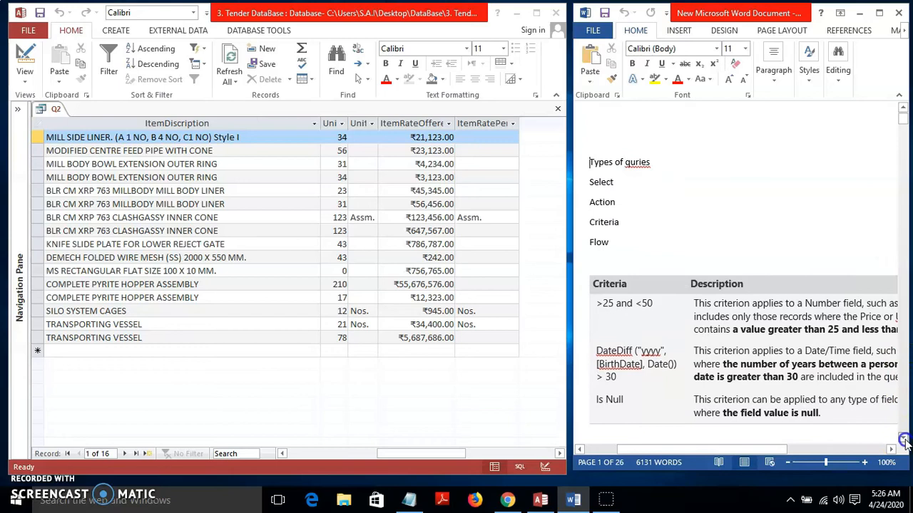
left_click(903, 440)
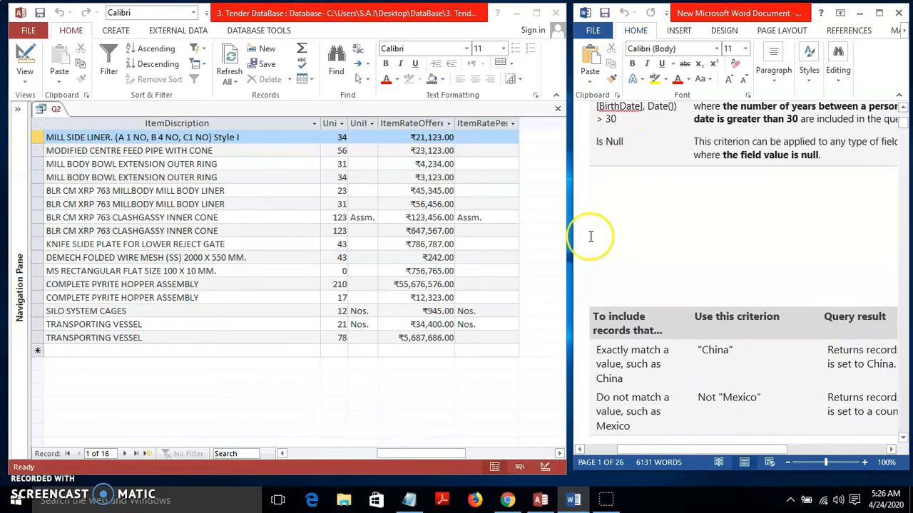
Return Q2 to Design view and put the cursor in the ItemRateOffered criterion cell
left_click(395, 366)
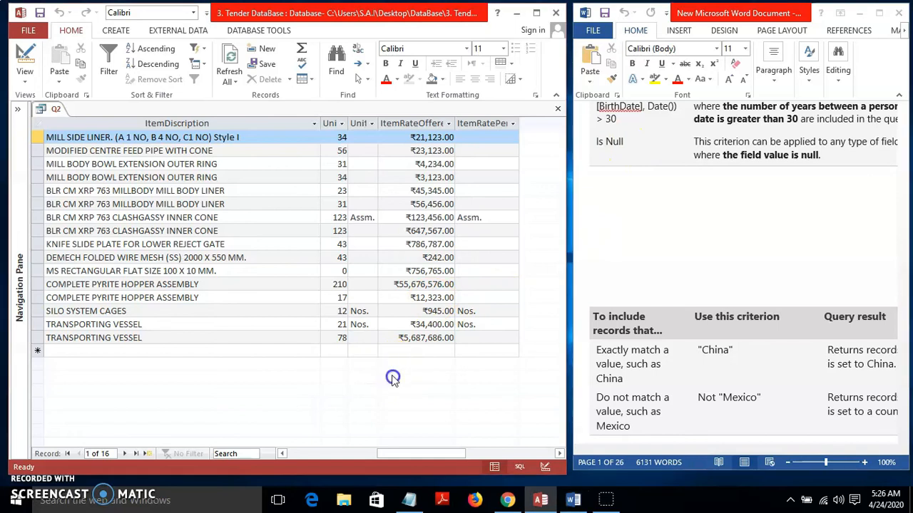
left_click(25, 63)
left_click(325, 365)
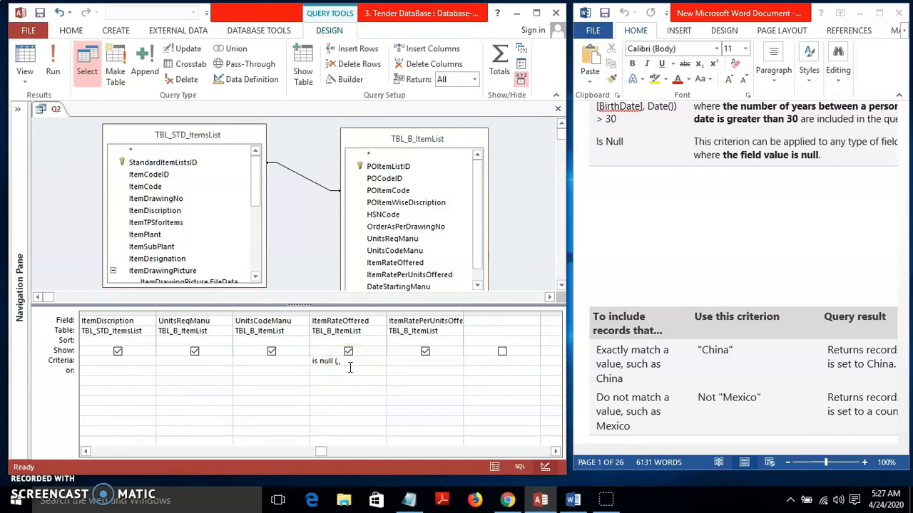
Finish the 'is null (xpr' expression, dismiss the invalid-expression error, and delete the criterion text
type("xpr")
left_click(312, 320)
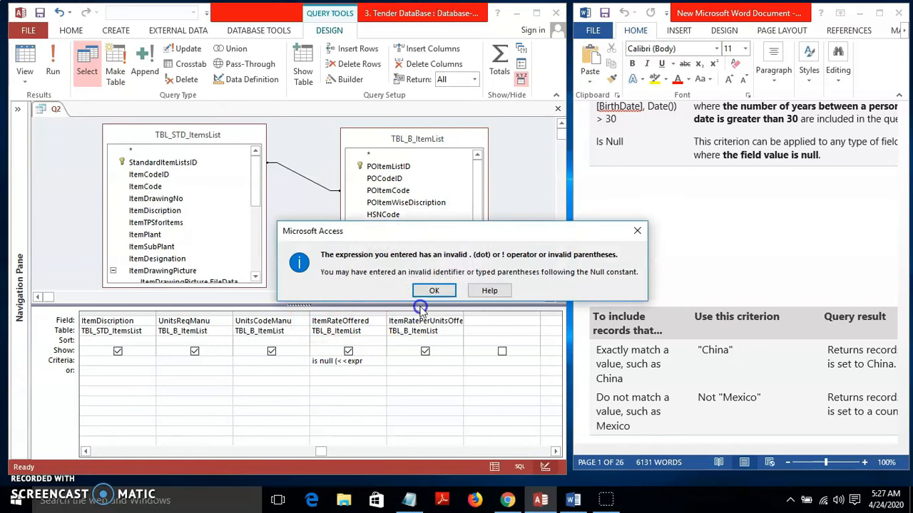
left_click(637, 231)
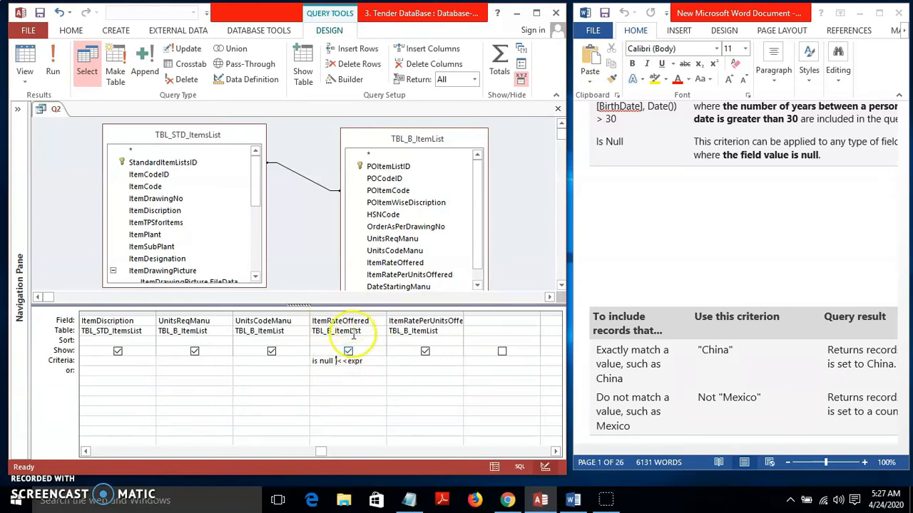
left_click_drag(361, 361, 279, 355)
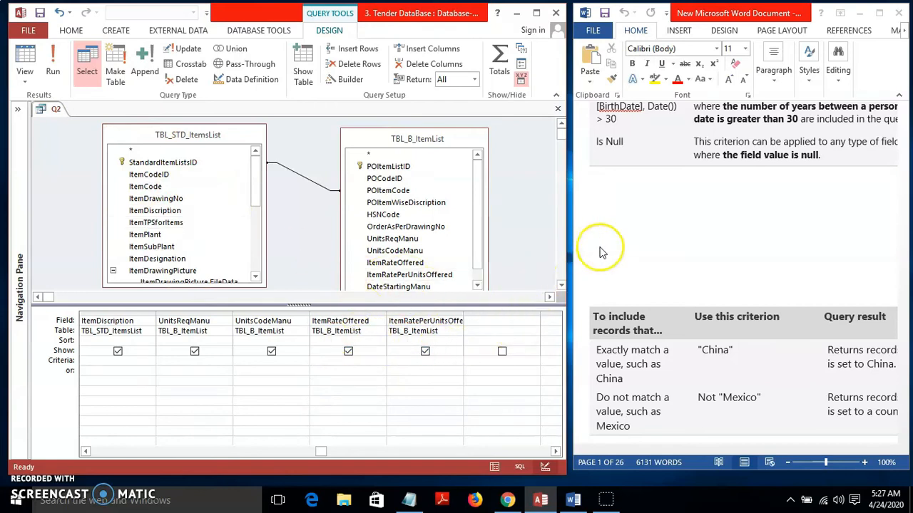
Scroll the Word reference to the text criteria examples and shift the query grid left
left_click(820, 255)
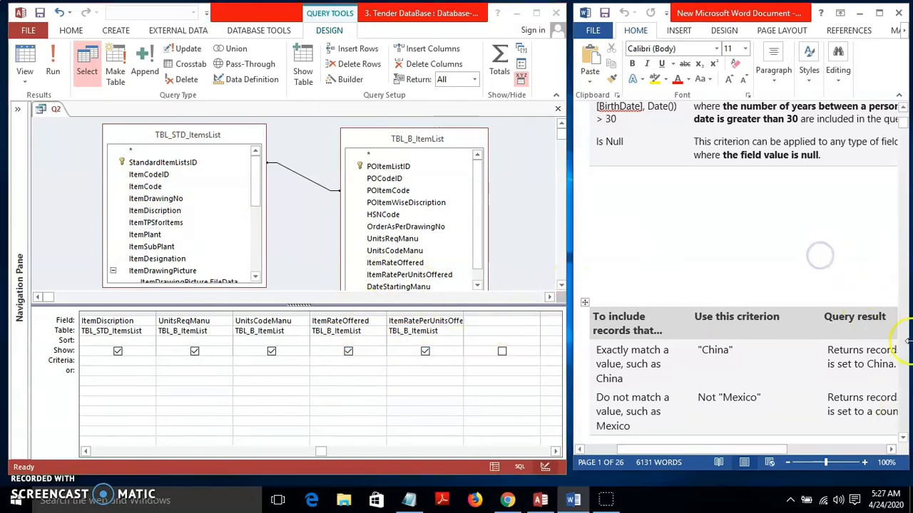
left_click(903, 438)
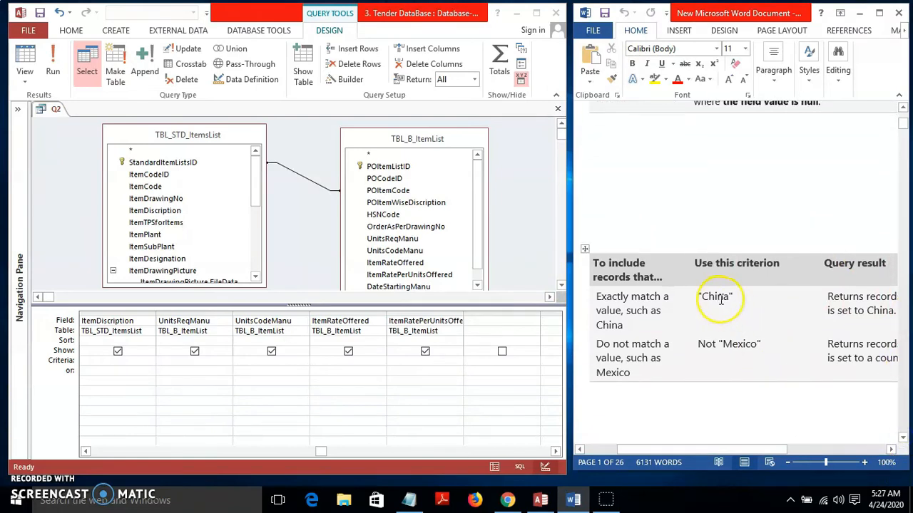
left_click_drag(322, 453, 187, 452)
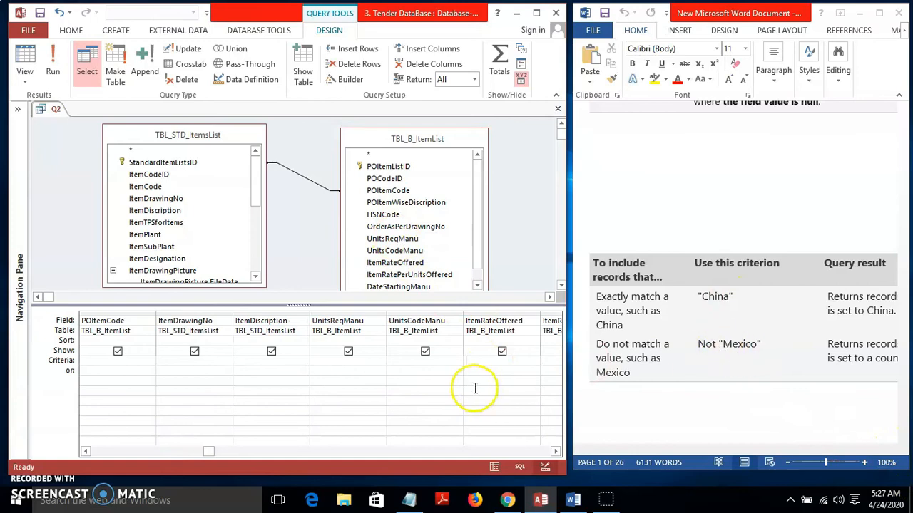
Filter Q2's ItemDrawingNo on DR-BM-II-224-037, run it, and return to Design view
left_click(212, 320)
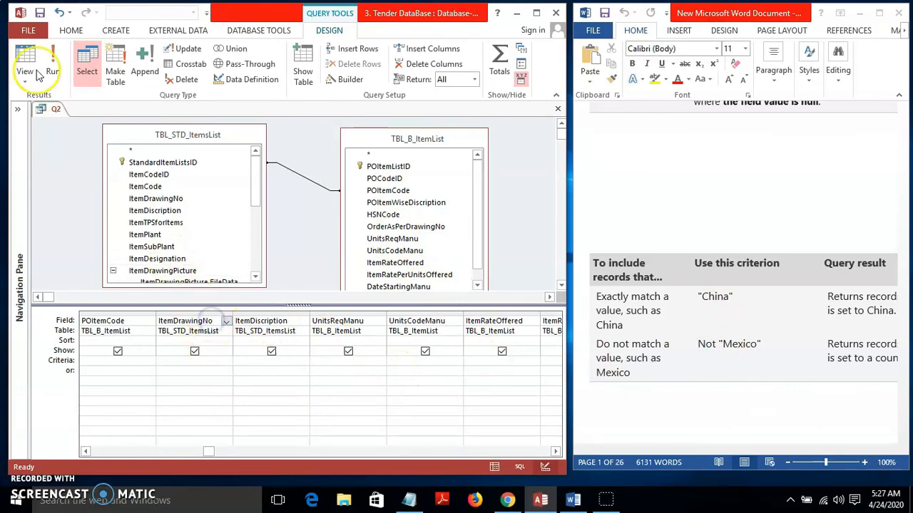
left_click(39, 75)
left_click(263, 164)
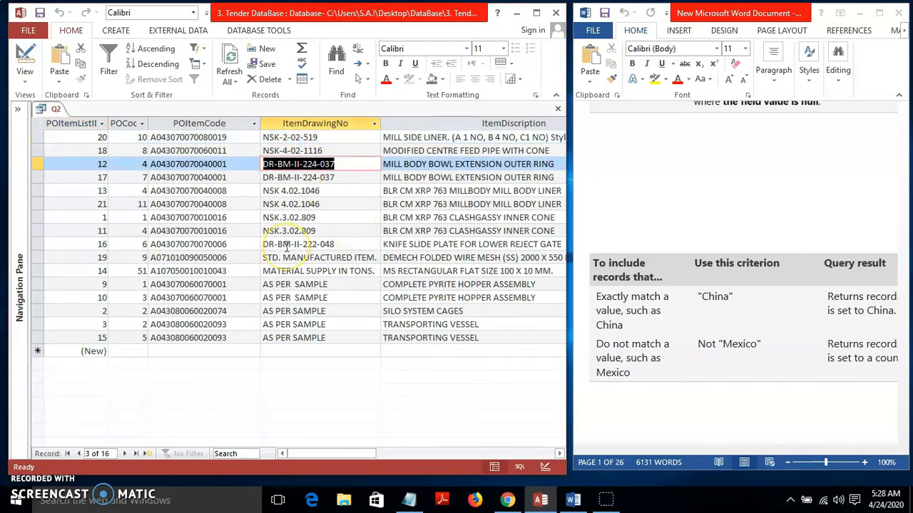
left_click(25, 68)
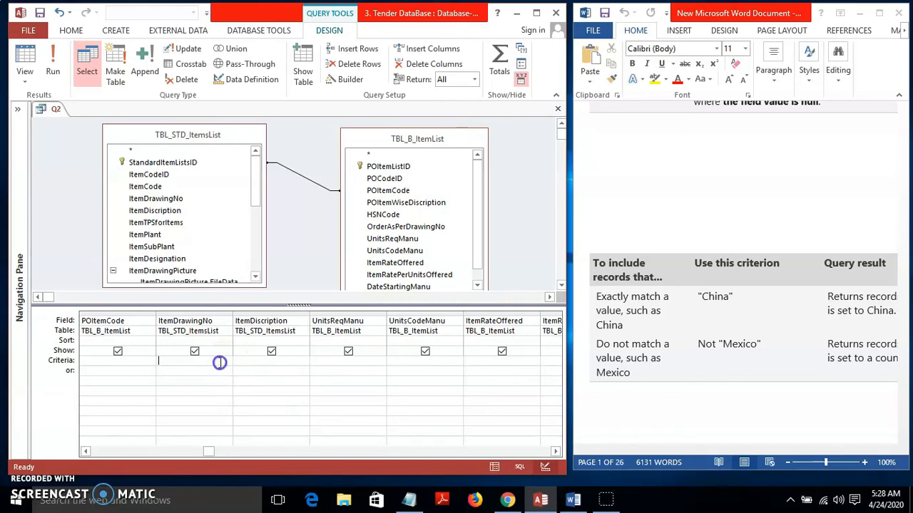
left_click(25, 68)
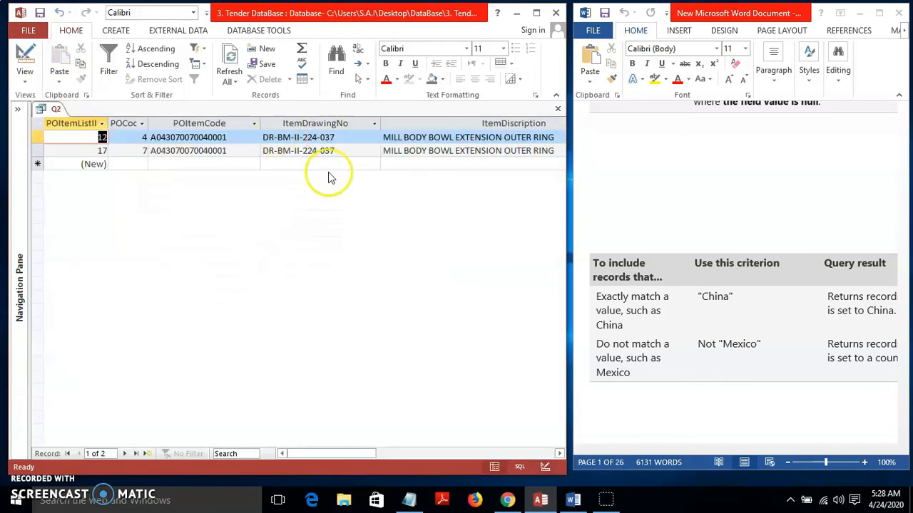
left_click(25, 67)
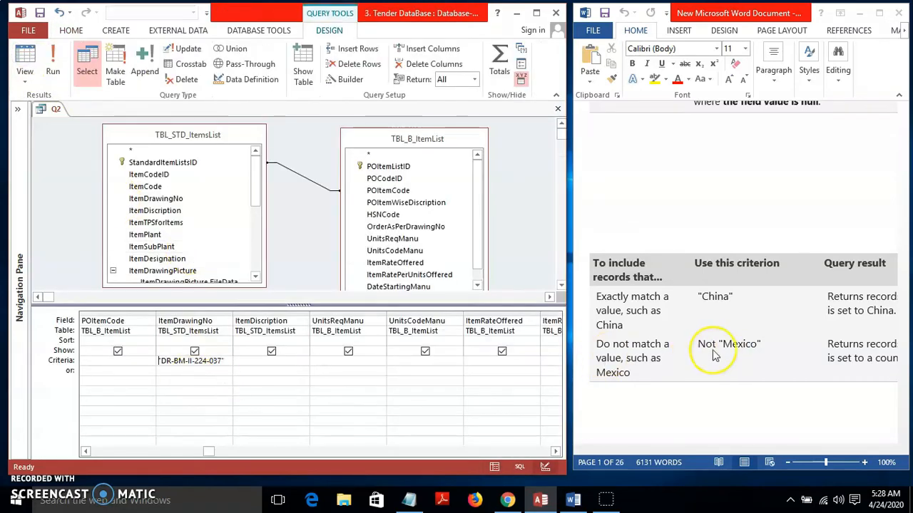
Prefix the drawing-number criterion with Not and run Q2, leaving 14 records
left_click(169, 361)
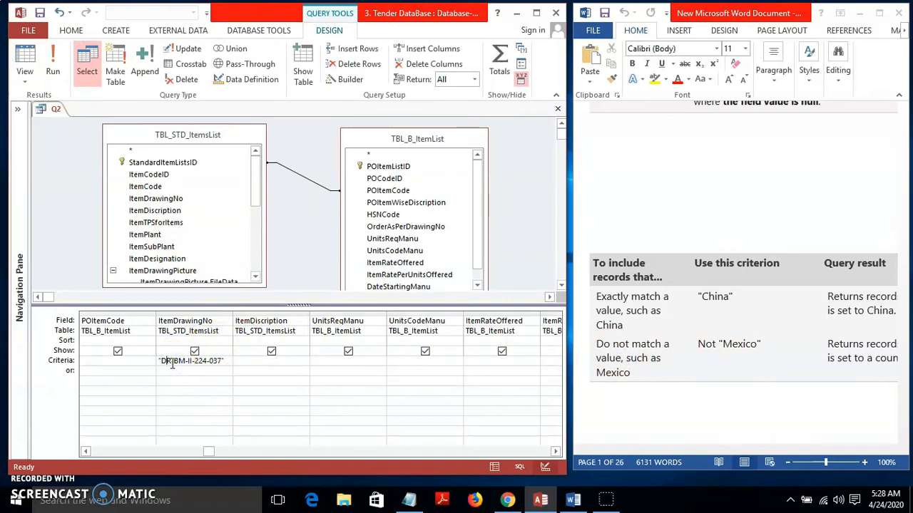
key("Home")
type("Not")
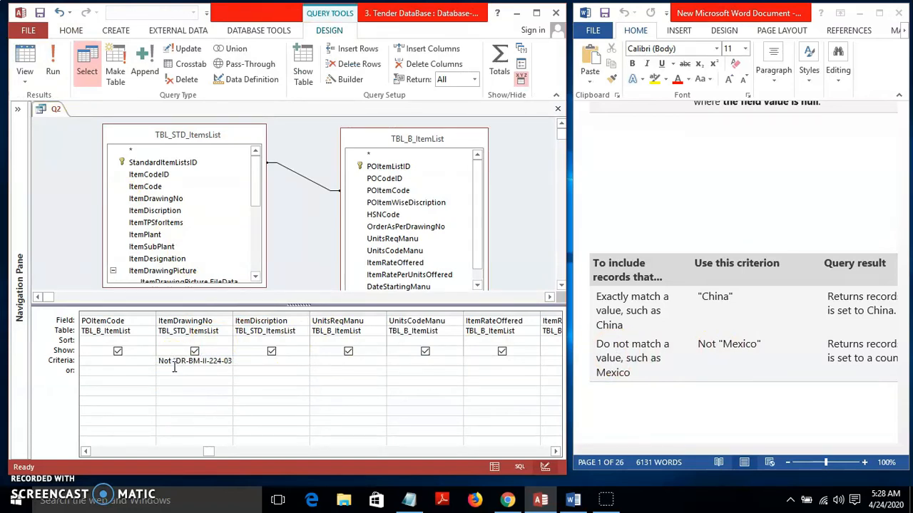
left_click(54, 68)
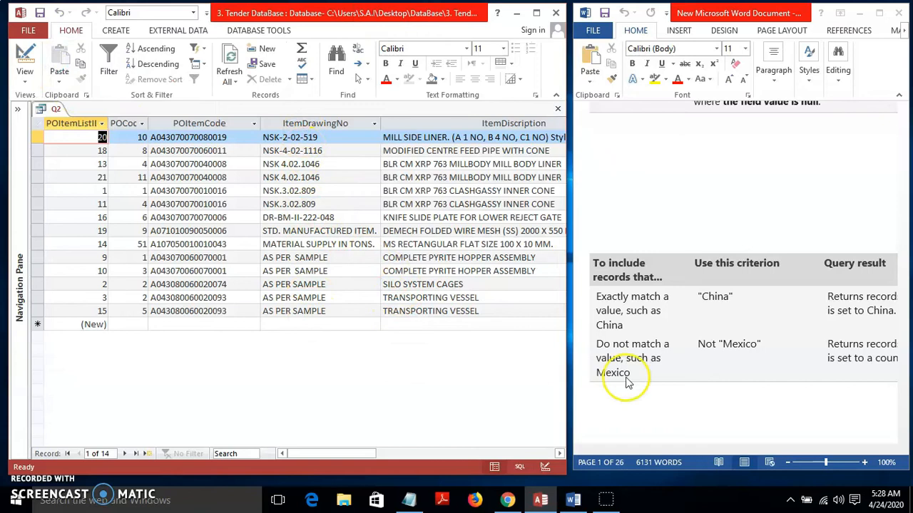
left_click(27, 66)
left_click(903, 438)
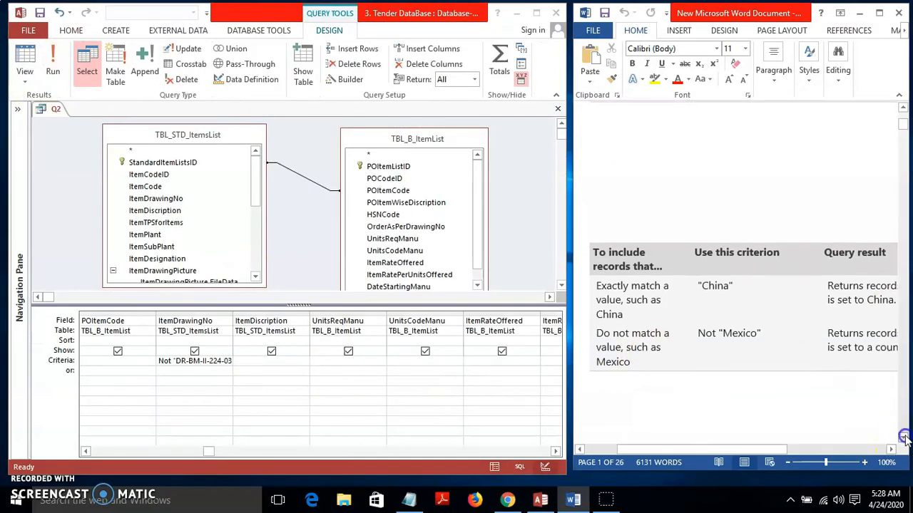
Delete the Not criterion from ItemDrawingNo and run Q2 without a drawing-number filter
left_click(904, 438)
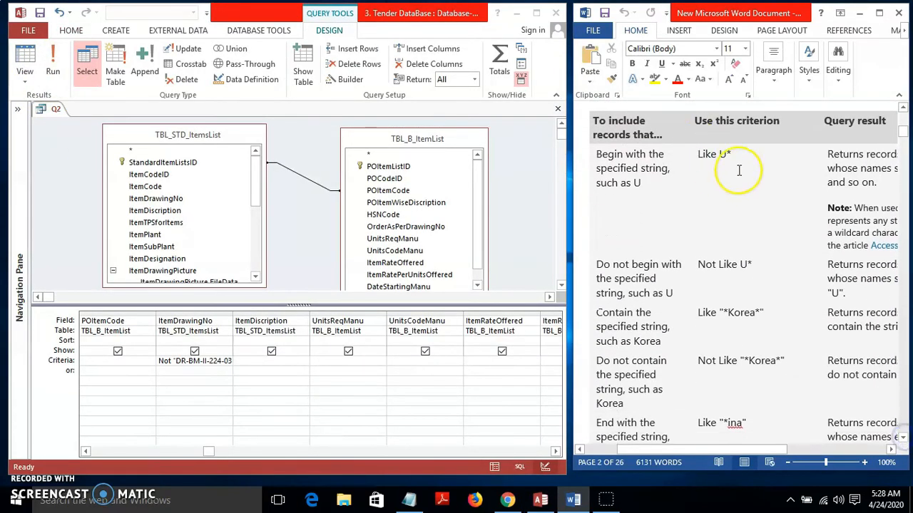
left_click(166, 360)
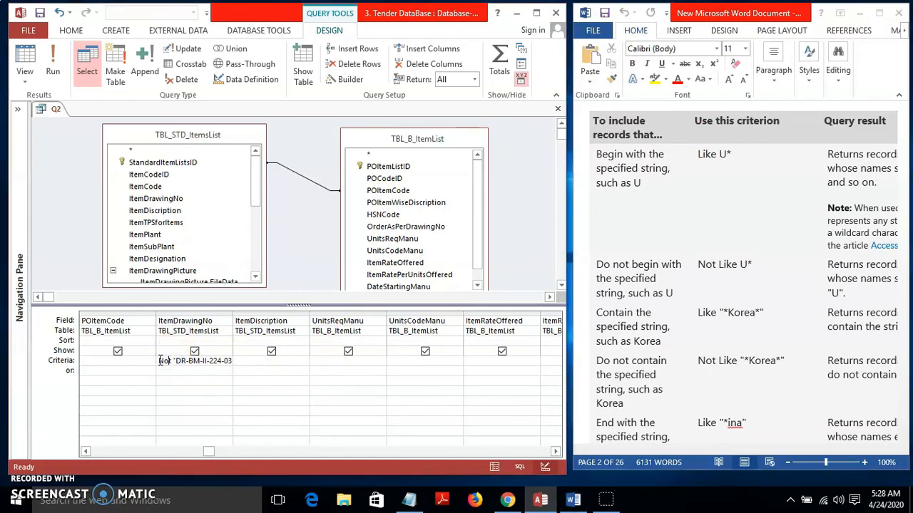
left_click_drag(159, 360, 248, 366)
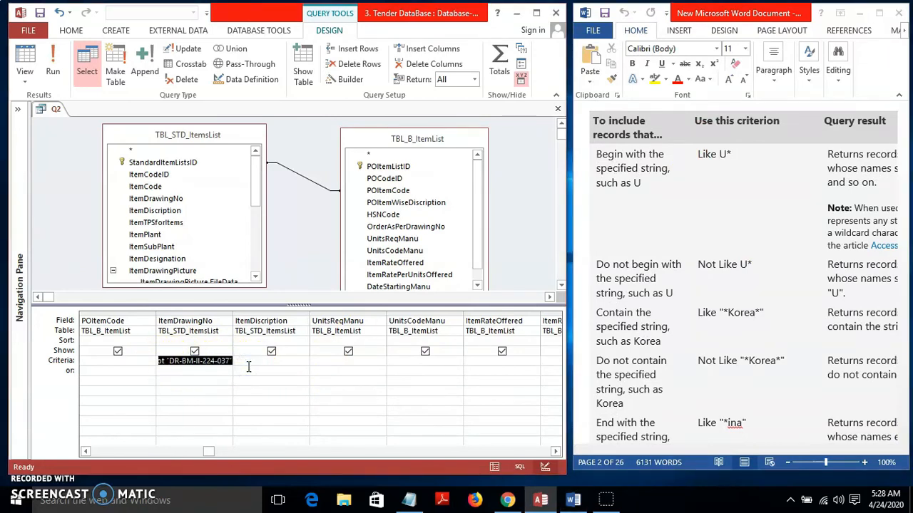
key("Delete")
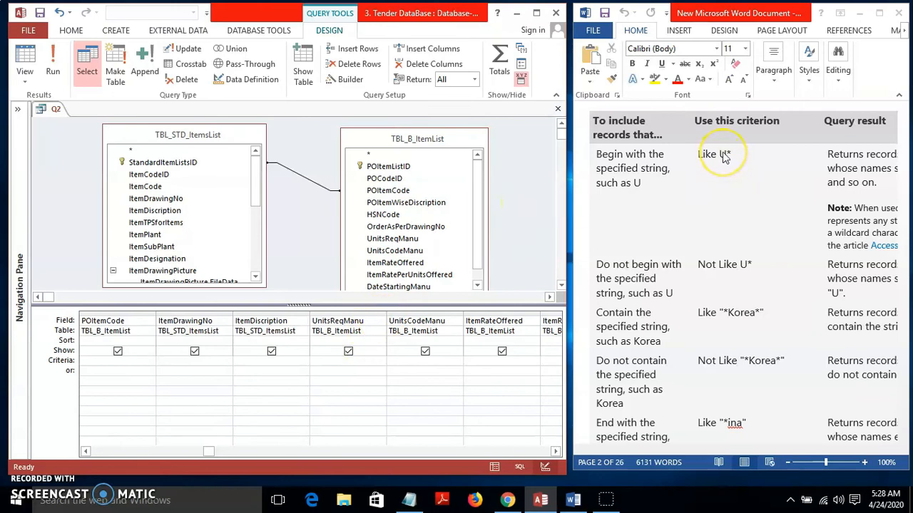
left_click(53, 64)
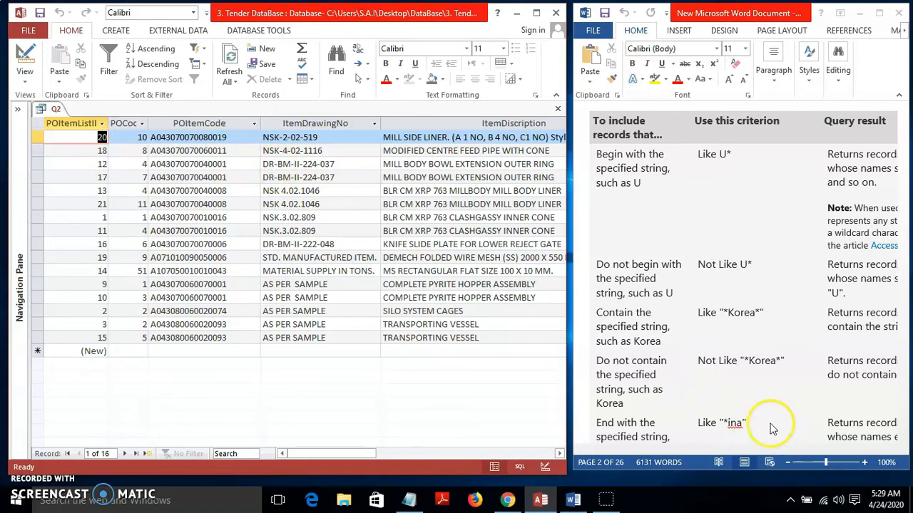
Enter Like "NSK*" under ItemDrawingNo and run Q2 to return the six NSK rows
left_click_drag(774, 452, 867, 456)
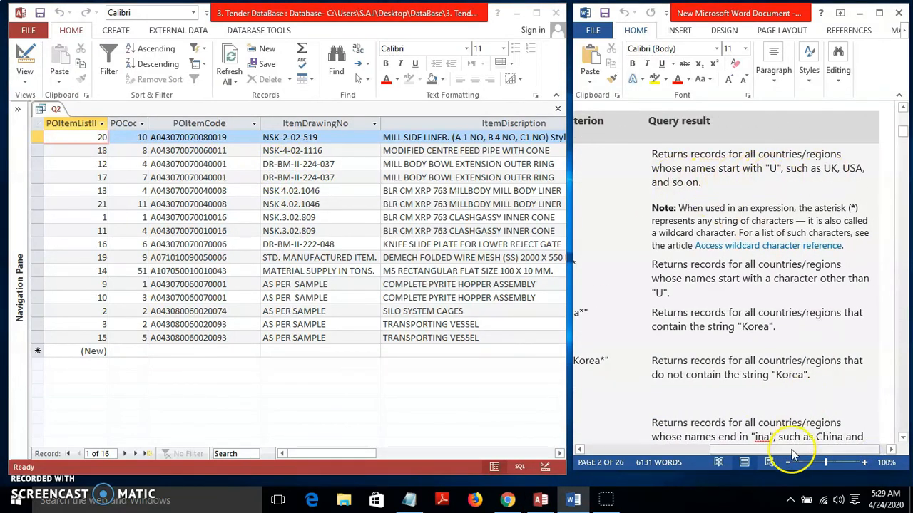
left_click_drag(791, 452, 663, 450)
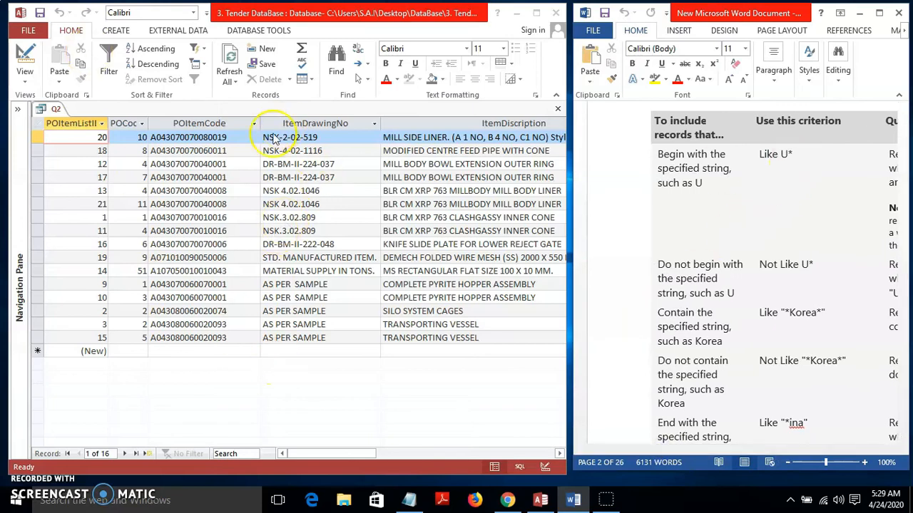
left_click(25, 57)
left_click(29, 61)
left_click(192, 360)
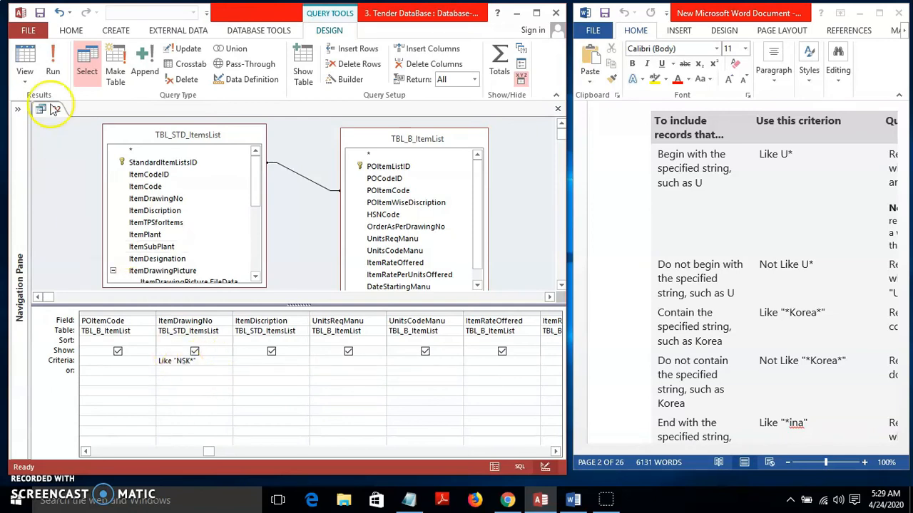
left_click(52, 68)
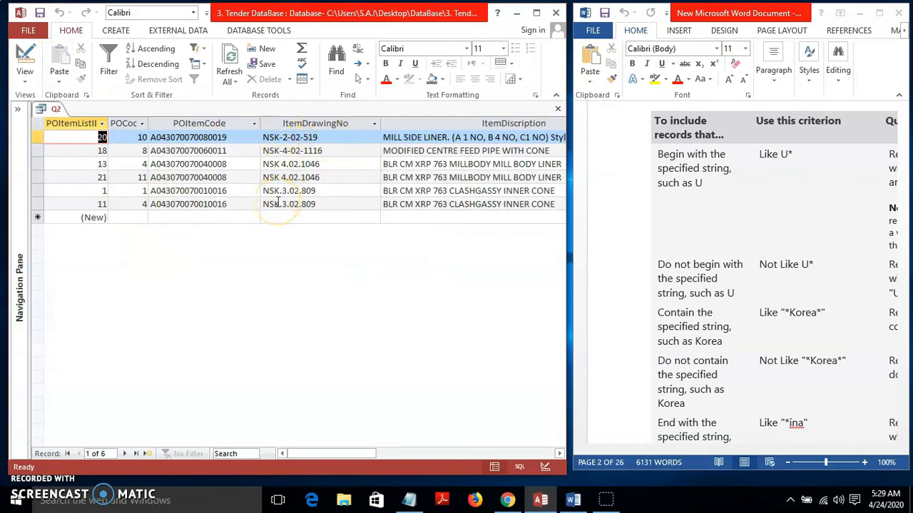
Scroll the Word reference to page 4's date criteria table starting with #2/2/2006#
left_click(800, 398)
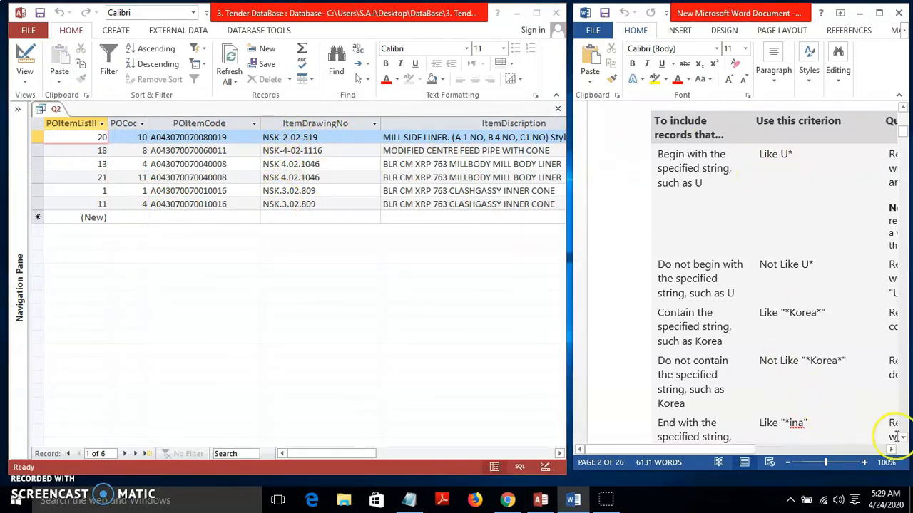
left_click(904, 437)
left_click(904, 438)
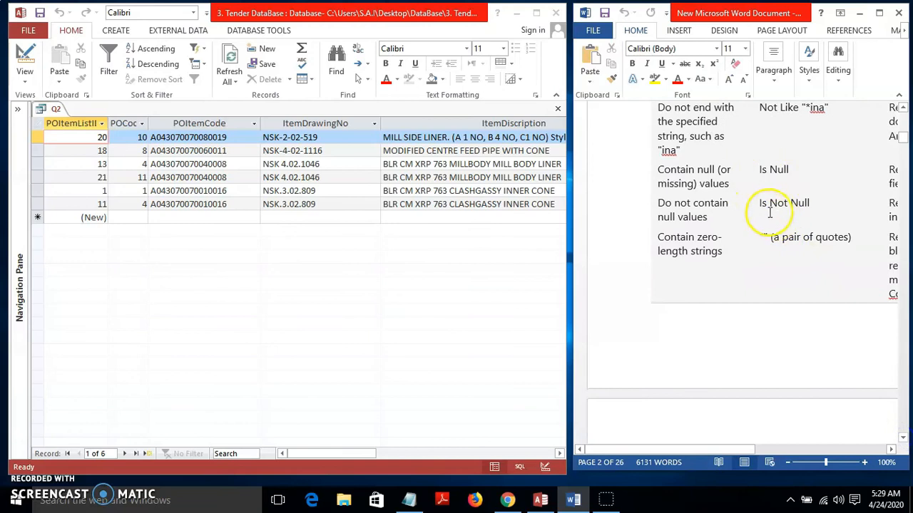
left_click(903, 438)
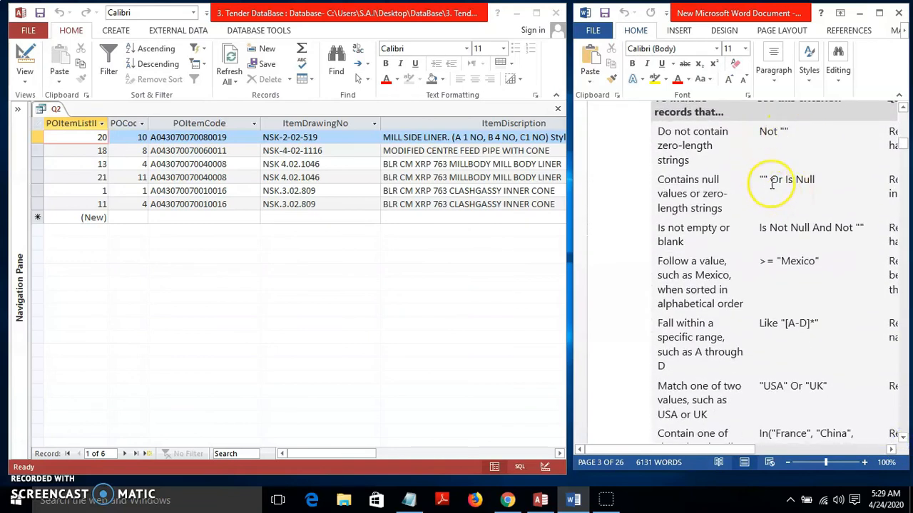
left_click(904, 438)
left_click(904, 438)
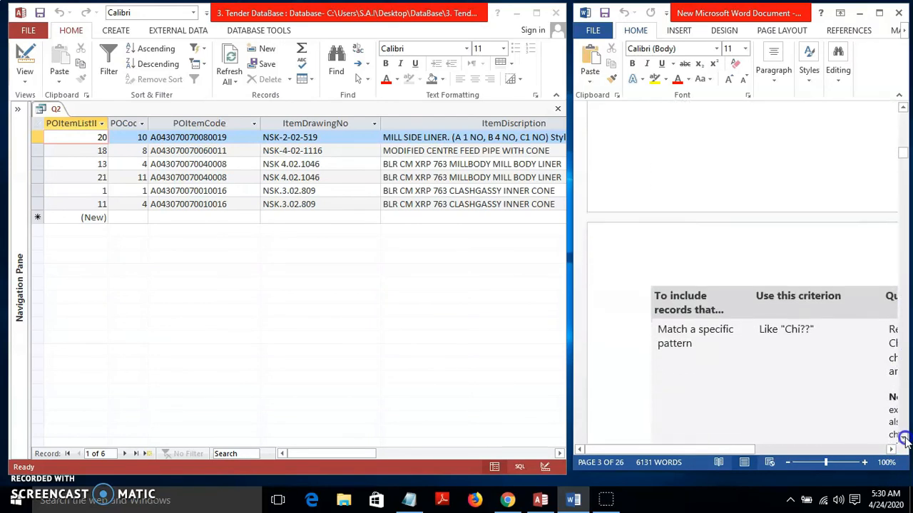
mouse_move(900, 168)
left_mouse_down()
mouse_move(897, 154)
mouse_move(901, 161)
left_mouse_up()
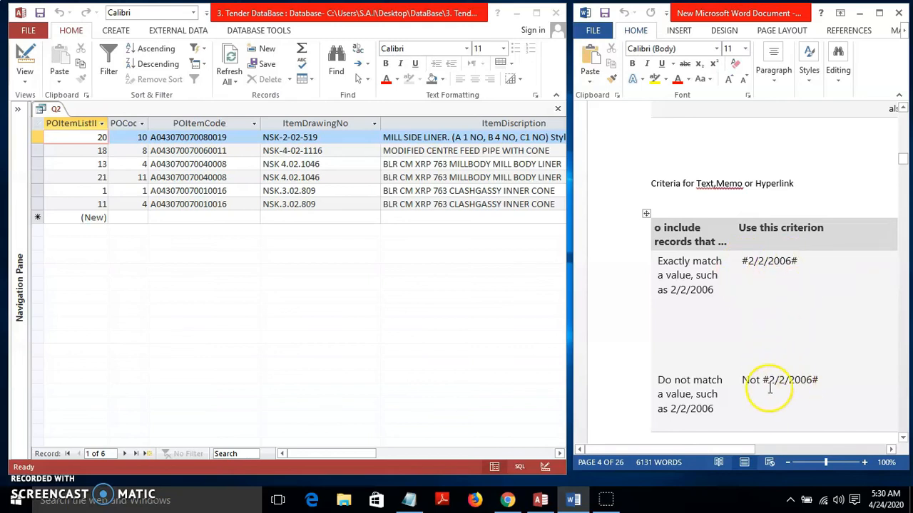
scroll(464, 450, "right", 3)
scroll(424, 448, "left", 5)
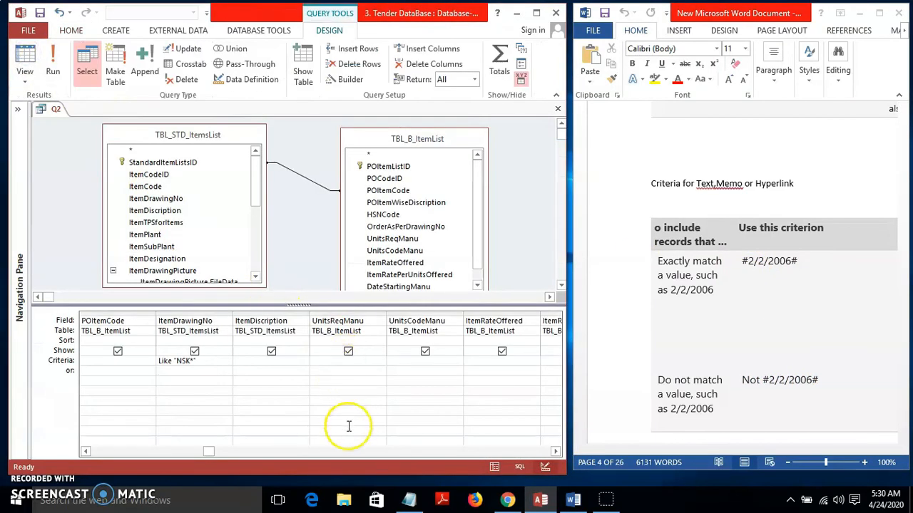
Open PO_Q, set its PODate criterion to #1/14/2020#, and run it to get two 14-Jan-20 orders
left_click(549, 450)
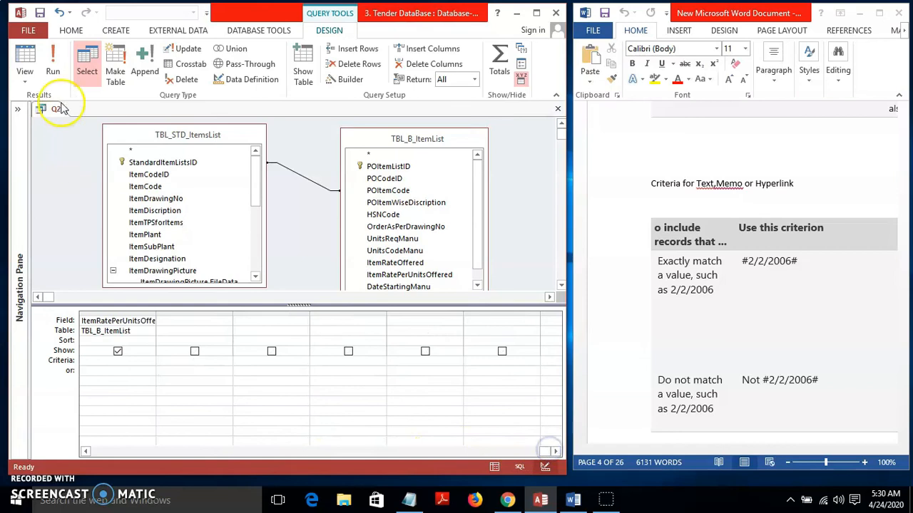
left_click(17, 109)
double_click(71, 403)
mouse_move(457, 452)
left_mouse_down()
mouse_move(470, 456)
mouse_move(442, 456)
left_mouse_up()
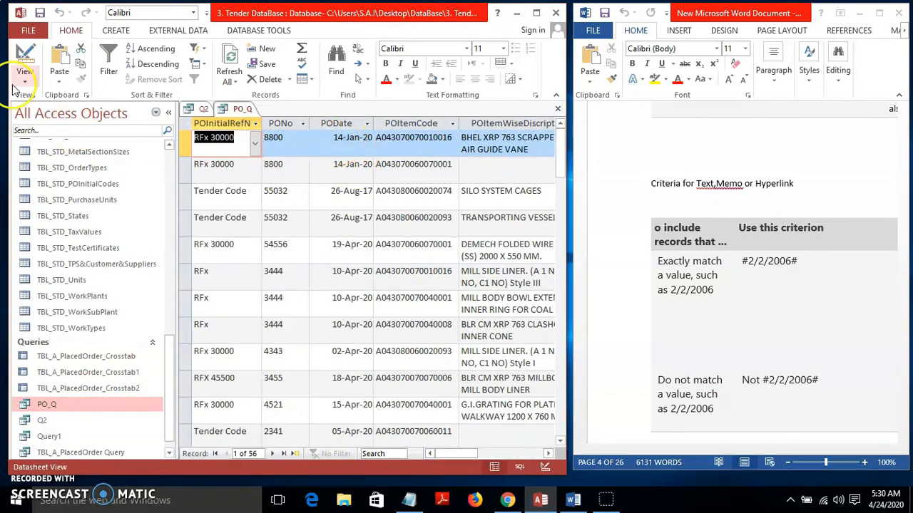
left_click(23, 63)
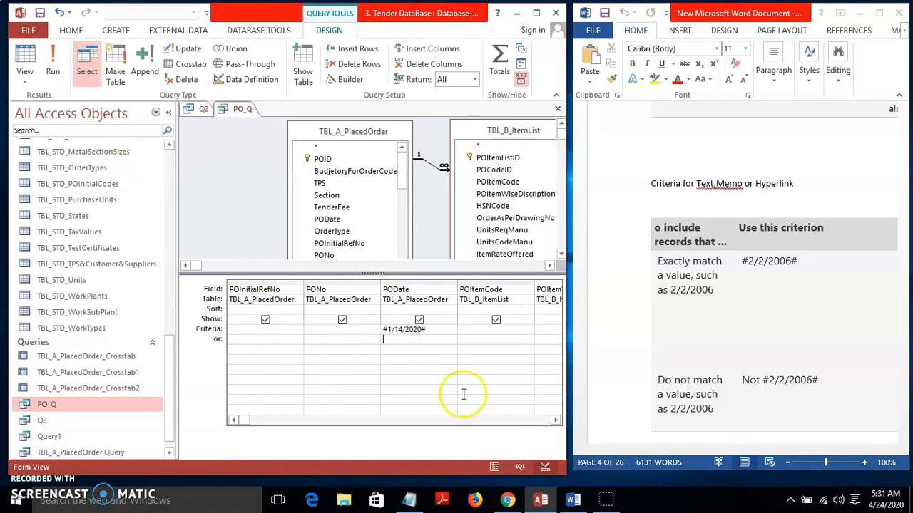
left_click(57, 68)
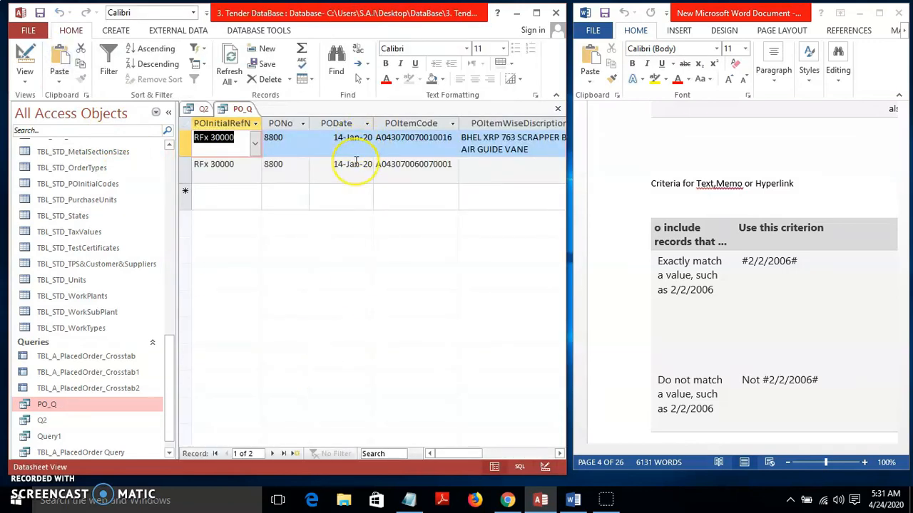
Scroll the Word reference to the later date criteria and maximize it
left_click(863, 385)
left_click(904, 439)
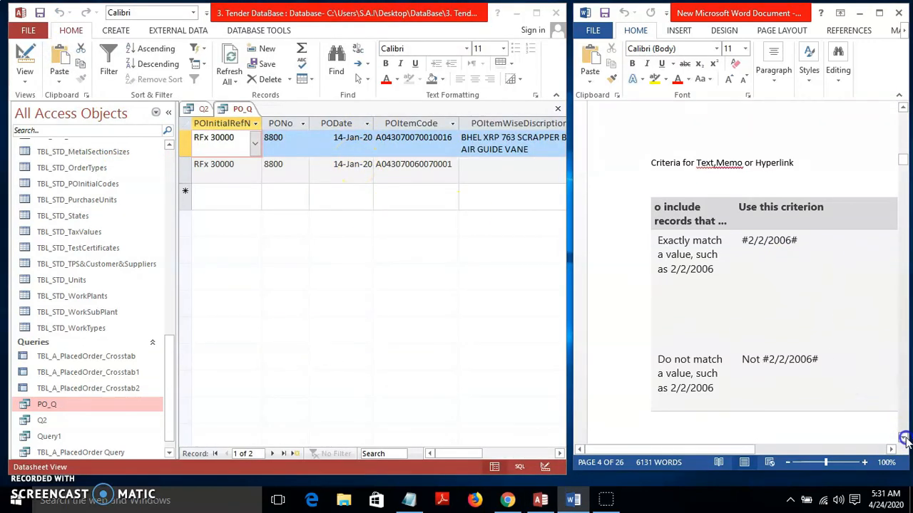
left_click_drag(903, 438, 903, 438)
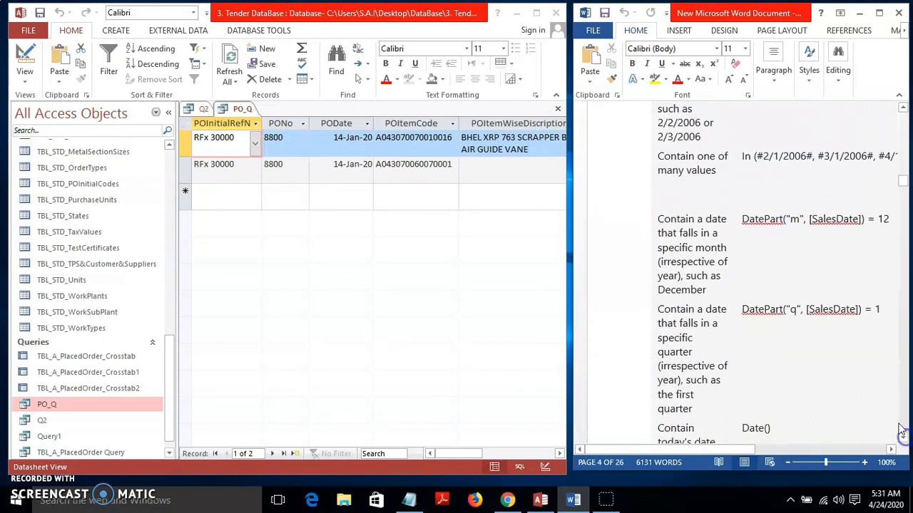
key("super+Up")
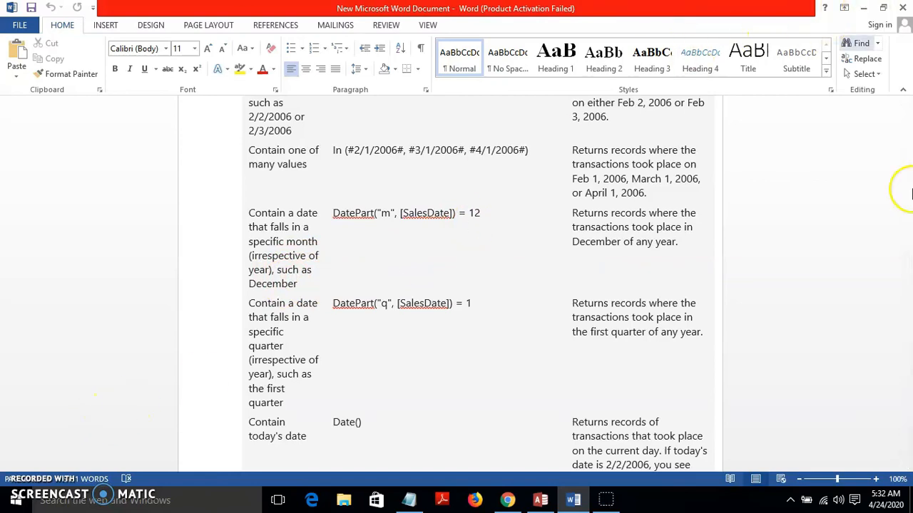
Show the last-30-days example Between Date() And DateAdd("M", -1, Date()) full screen and highlight it
left_click(907, 187)
left_click(882, 9)
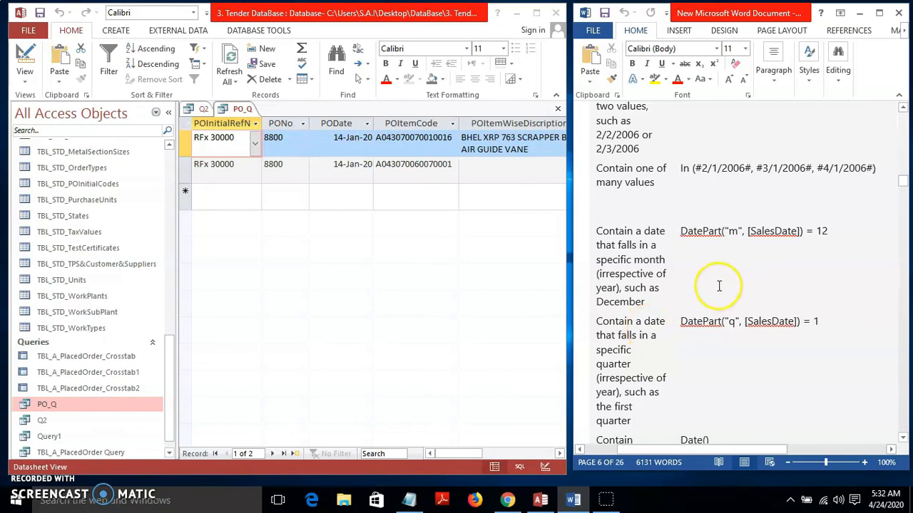
left_click_drag(903, 184, 904, 207)
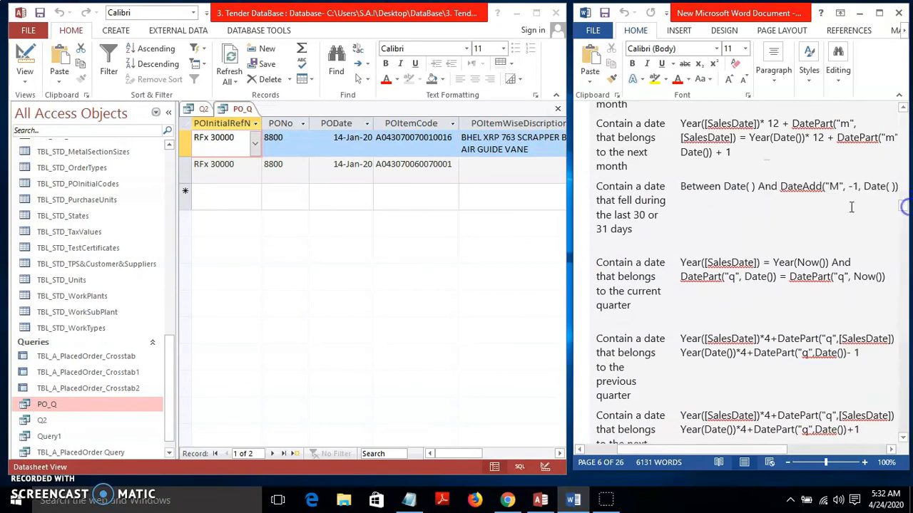
left_click(879, 12)
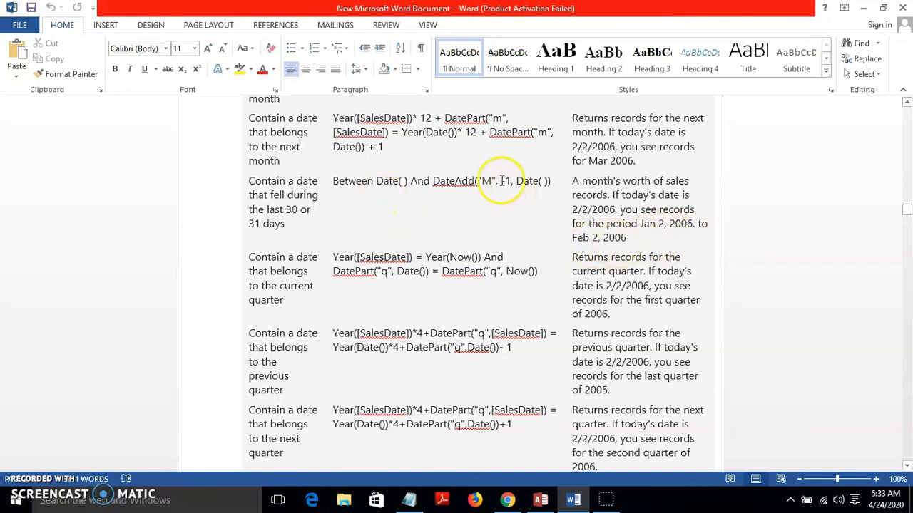
left_click_drag(333, 181, 520, 185)
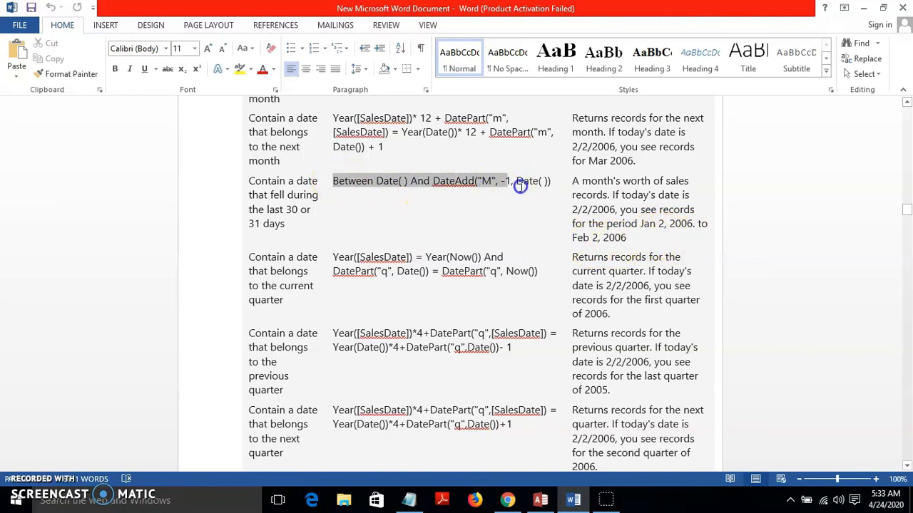
left_click(536, 215)
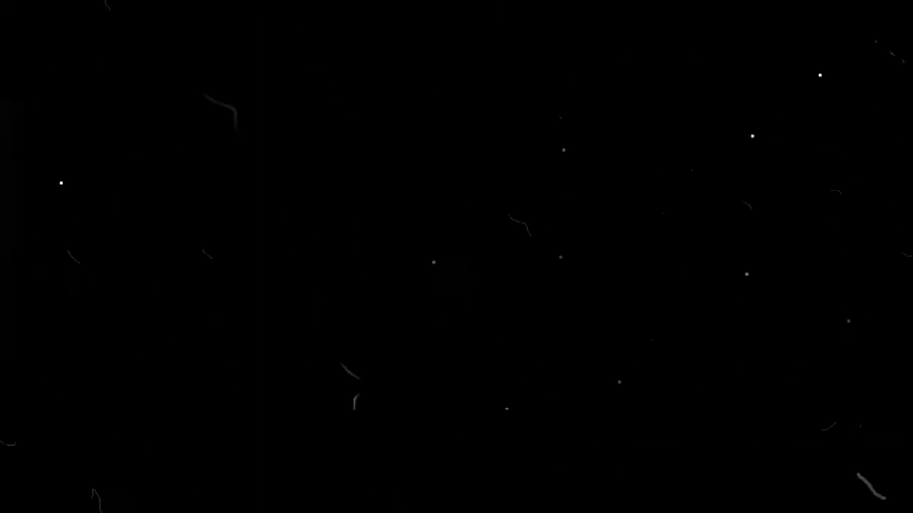